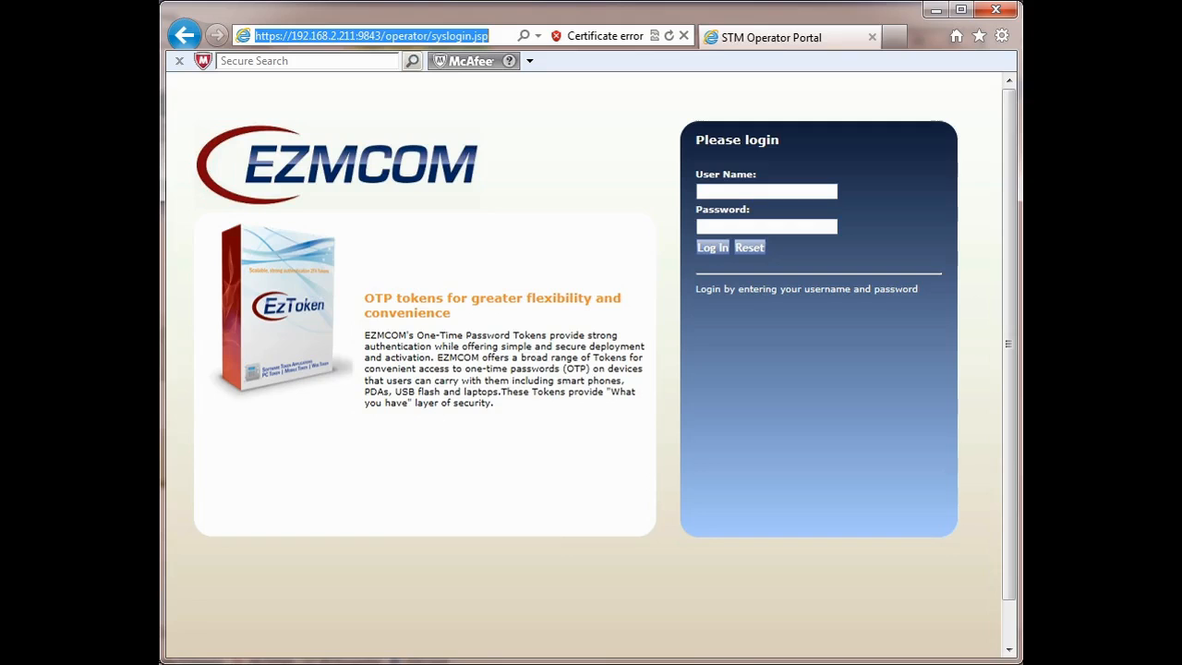
Step: Reload the operator login page and sign in as admin, declining to save the password
{"action": "left_click_drag", "start_coordinate": [258, 37], "coordinate": [492, 41]}
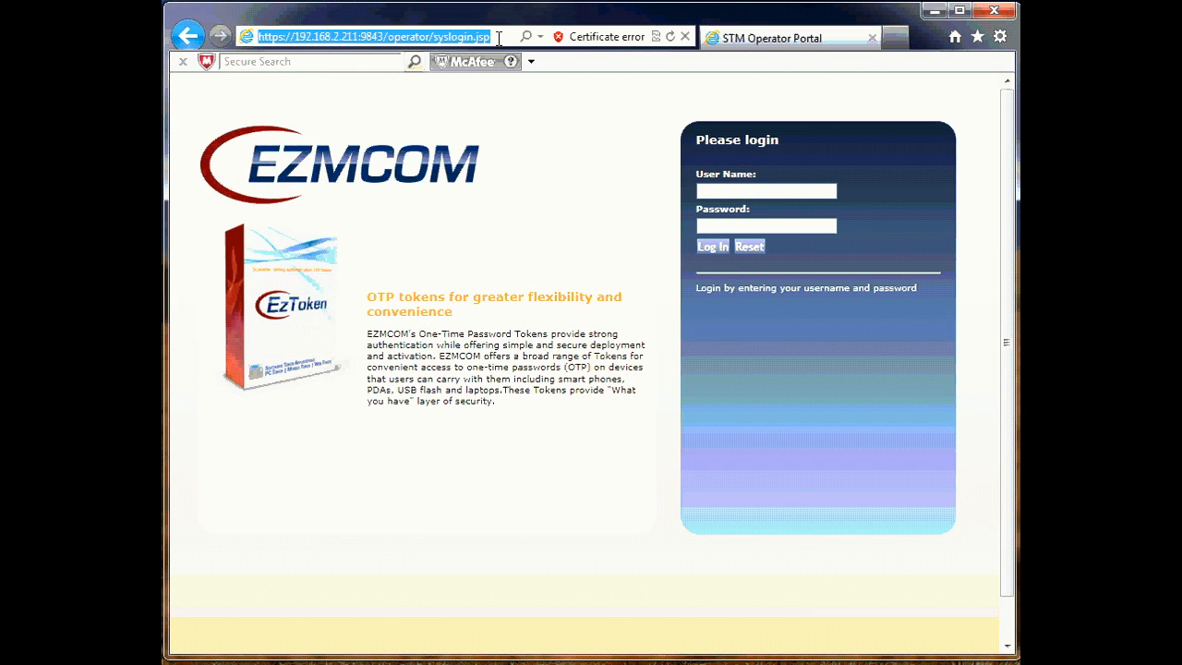
{"action": "left_click", "coordinate": [499, 39]}
{"action": "key", "text": "Return"}
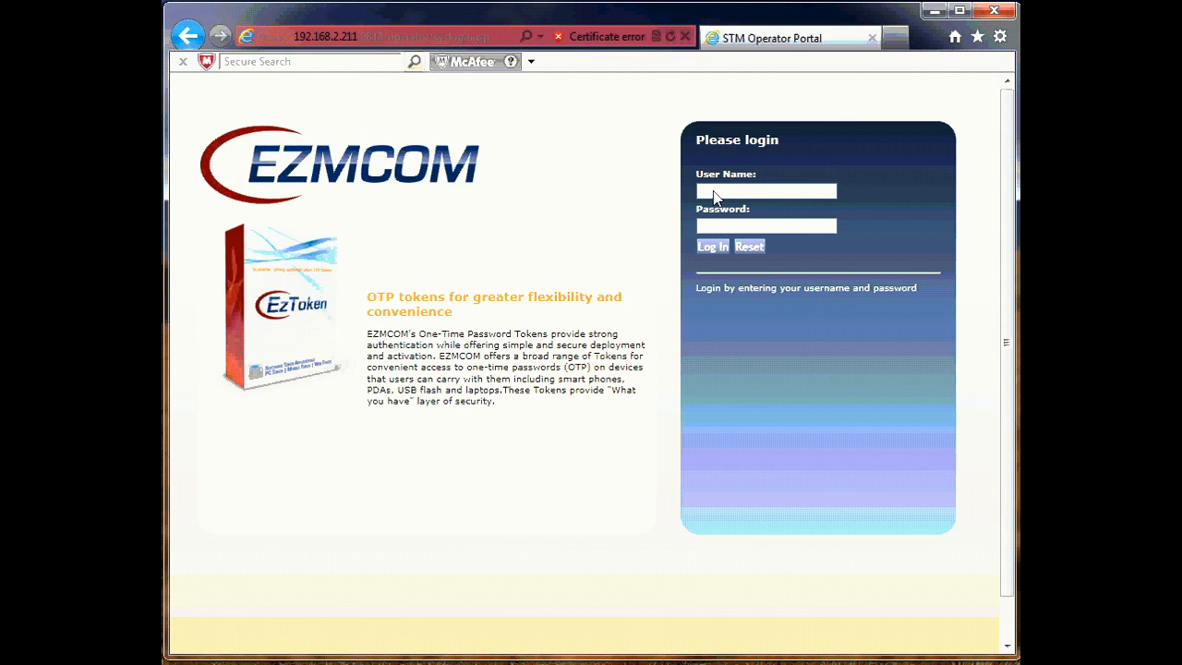
{"action": "left_click", "coordinate": [837, 193]}
{"action": "type", "text": "admin"}
{"action": "key", "text": "Tab"}
{"action": "left_click", "coordinate": [714, 248]}
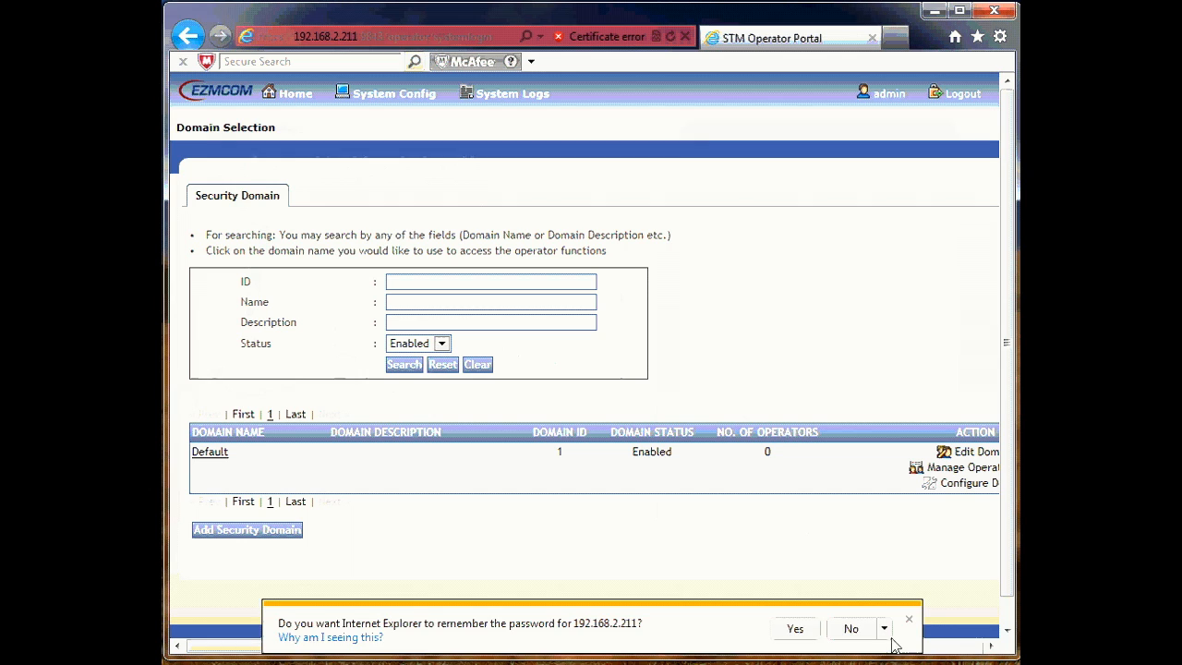
{"action": "left_click", "coordinate": [908, 620]}
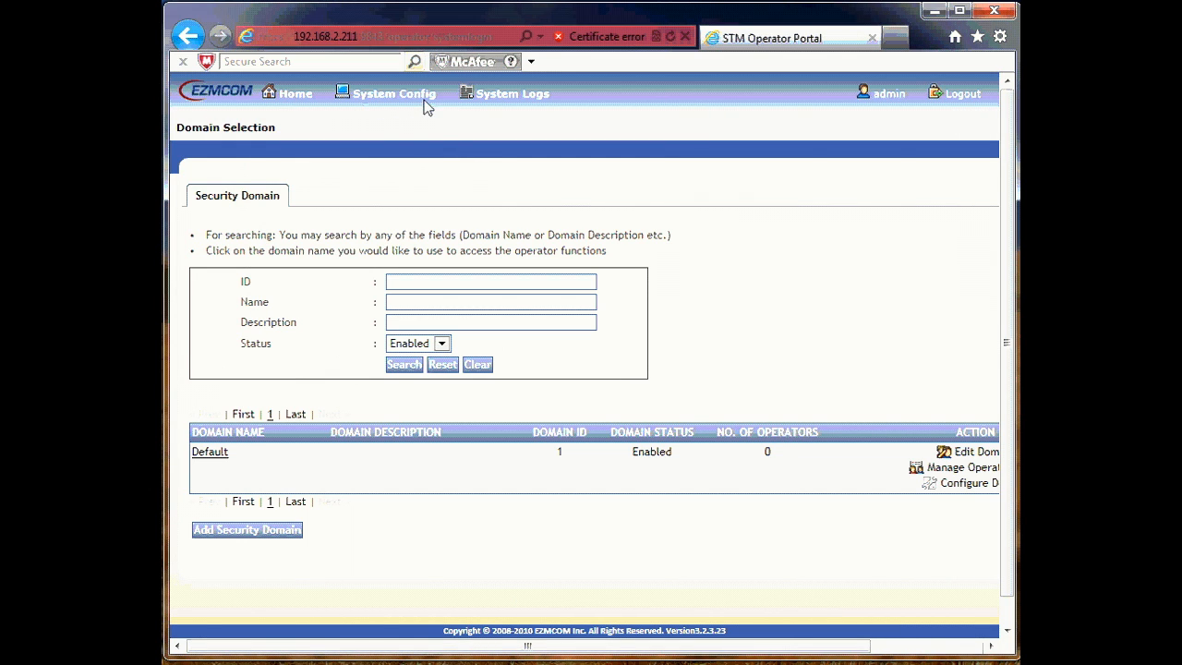
Step: Replace the Operator Portal root password under System Config and save it
{"action": "left_click", "coordinate": [364, 95]}
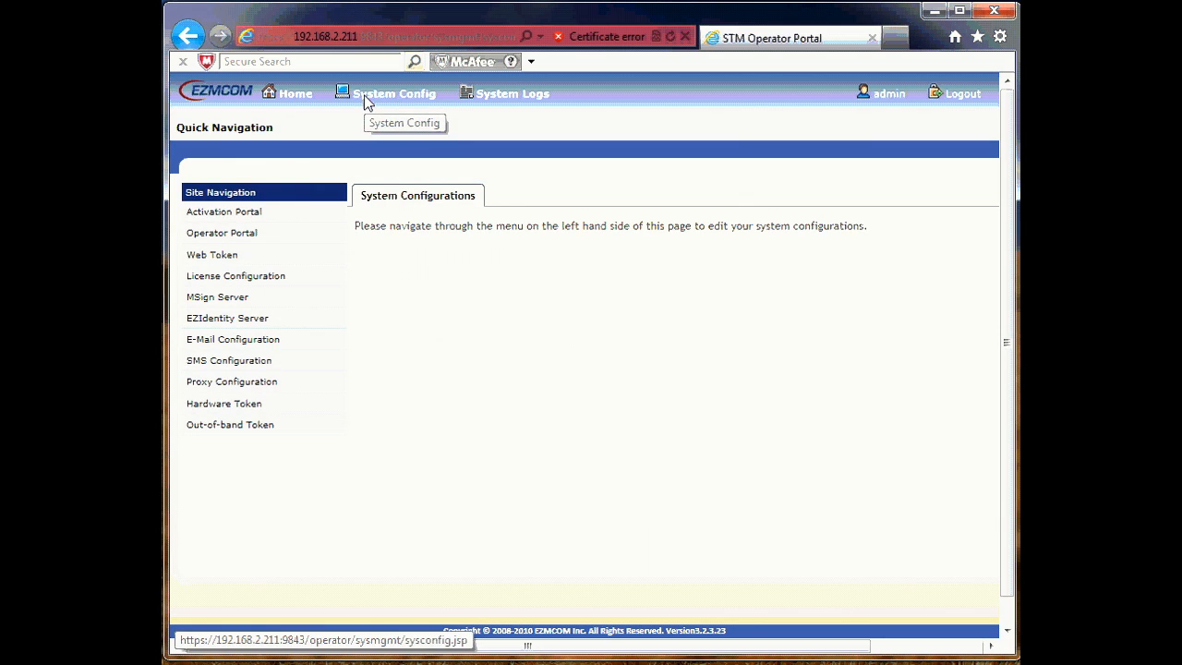
{"action": "left_click", "coordinate": [236, 238]}
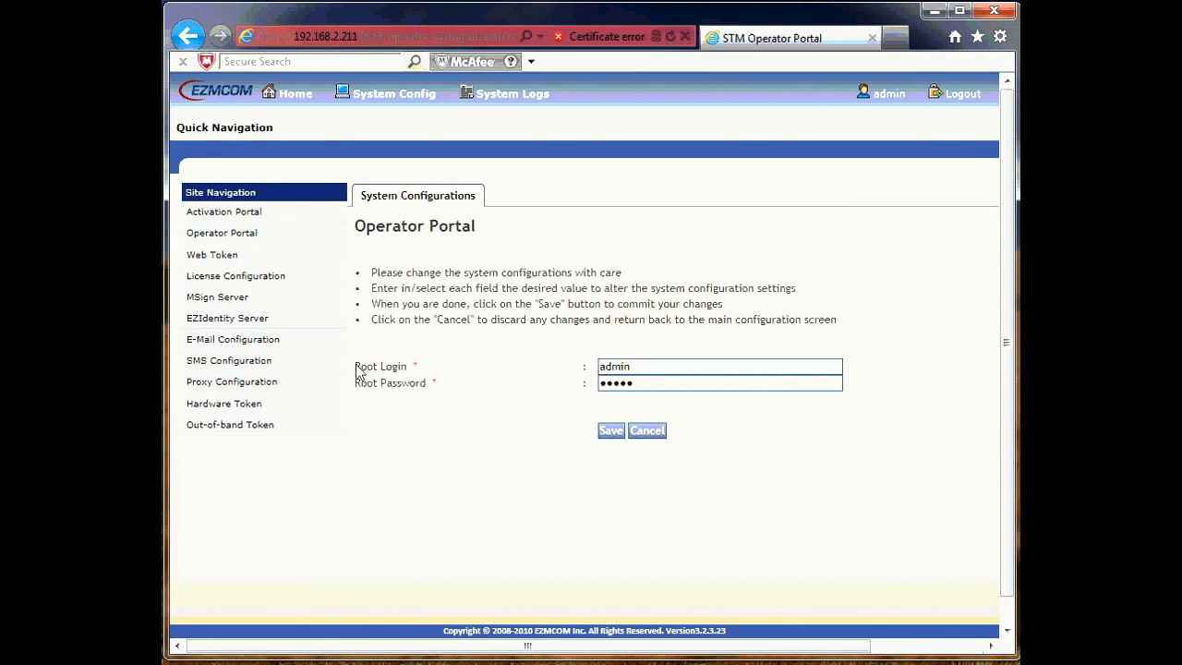
{"action": "left_click_drag", "start_coordinate": [357, 372], "coordinate": [441, 390]}
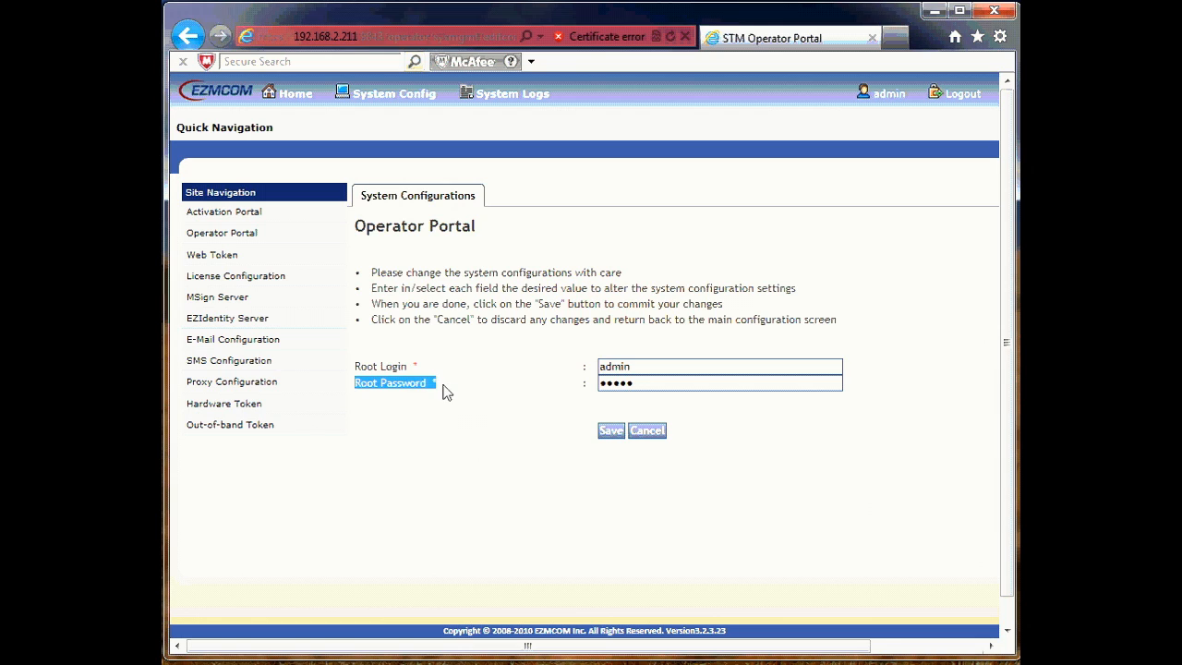
{"action": "left_click", "coordinate": [644, 386]}
{"action": "key", "text": "BackSpace"}
{"action": "key", "text": "BackSpace"}
{"action": "key", "text": "BackSpace"}
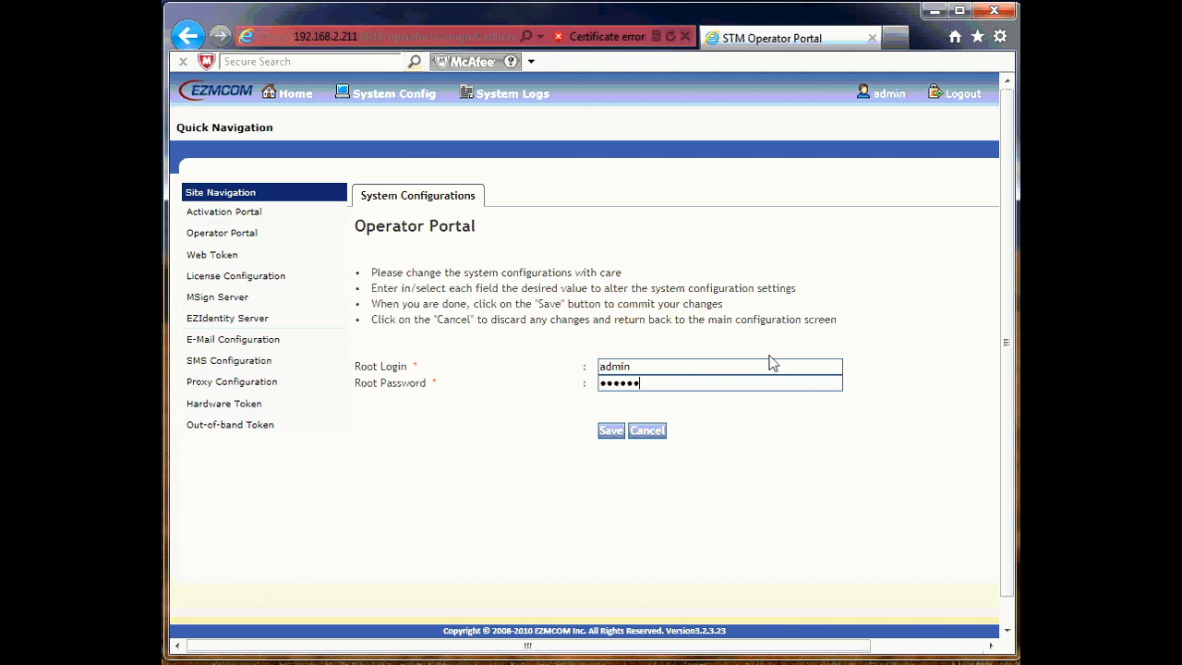
{"action": "left_click", "coordinate": [607, 431]}
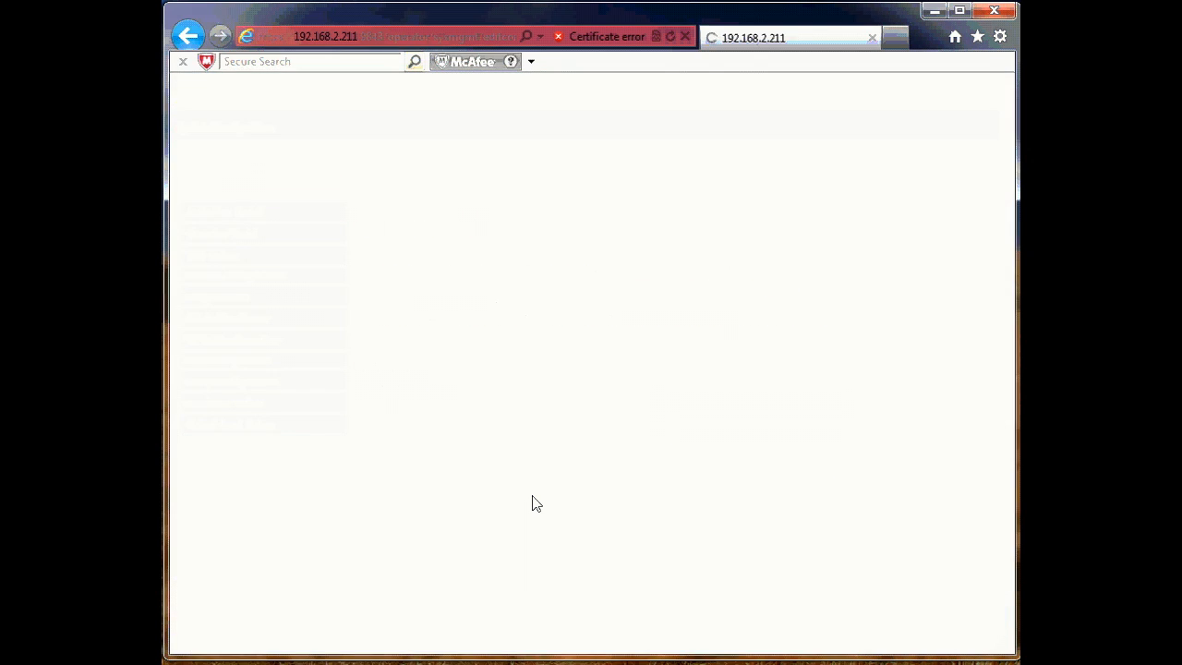
Step: Log out and sign back in as admin with the new password
{"action": "left_click", "coordinate": [963, 96]}
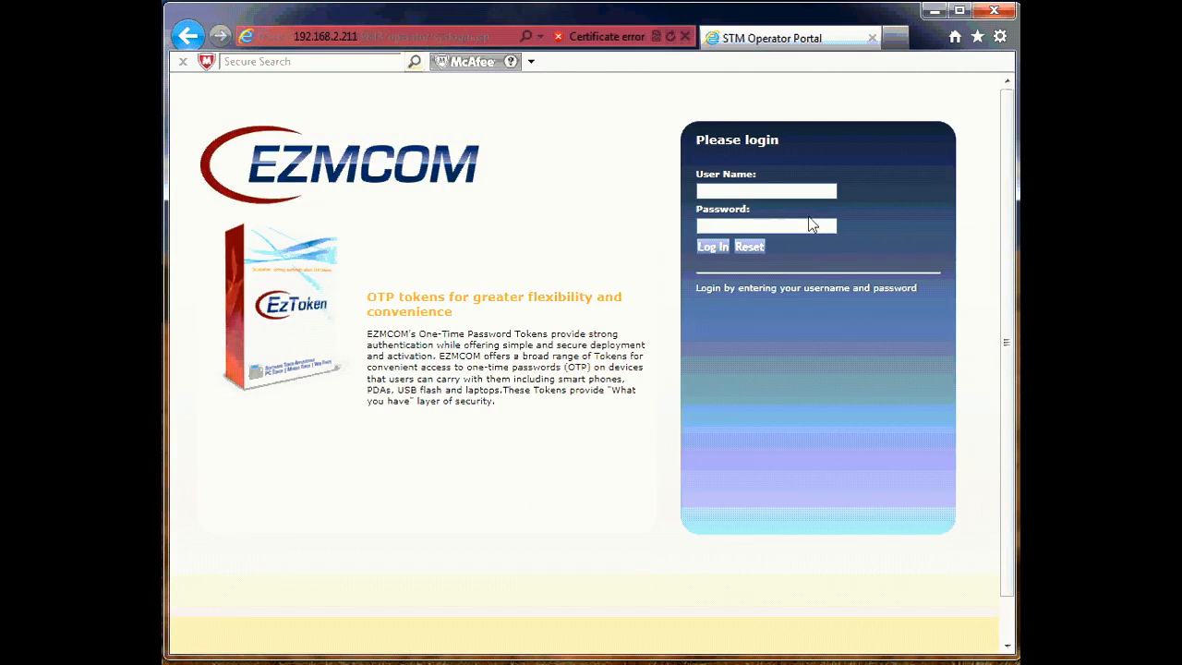
{"action": "left_click", "coordinate": [757, 194]}
{"action": "type", "text": "admin"}
{"action": "type", "text": "********"}
{"action": "key", "text": "Return"}
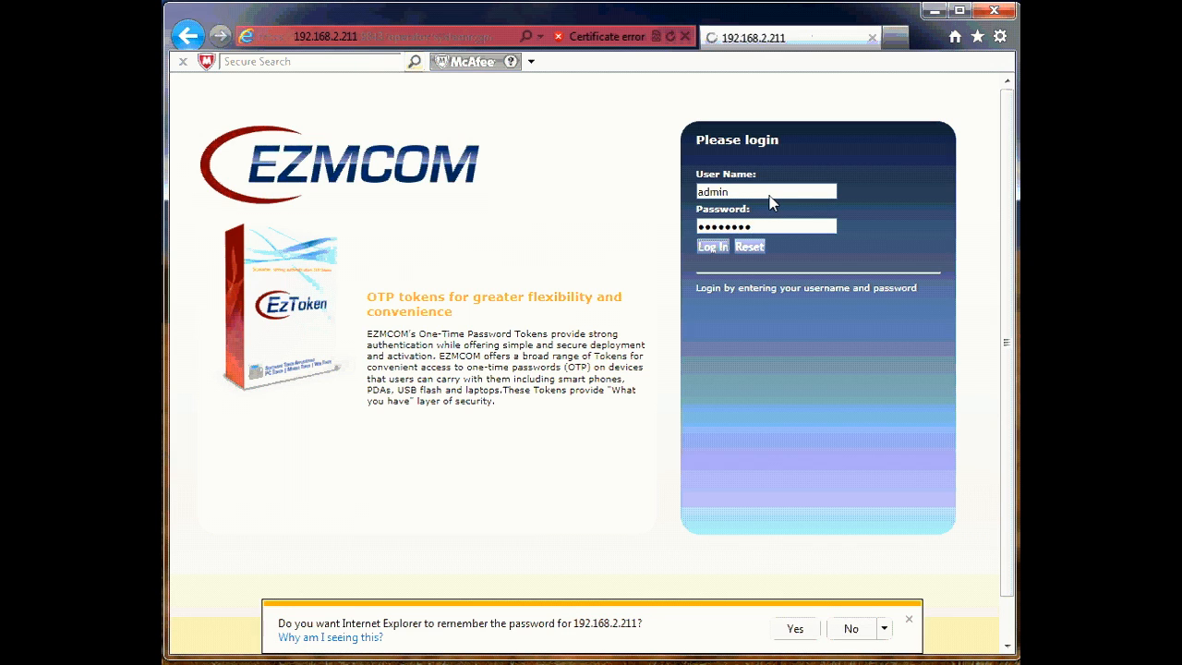
{"action": "left_click", "coordinate": [909, 625]}
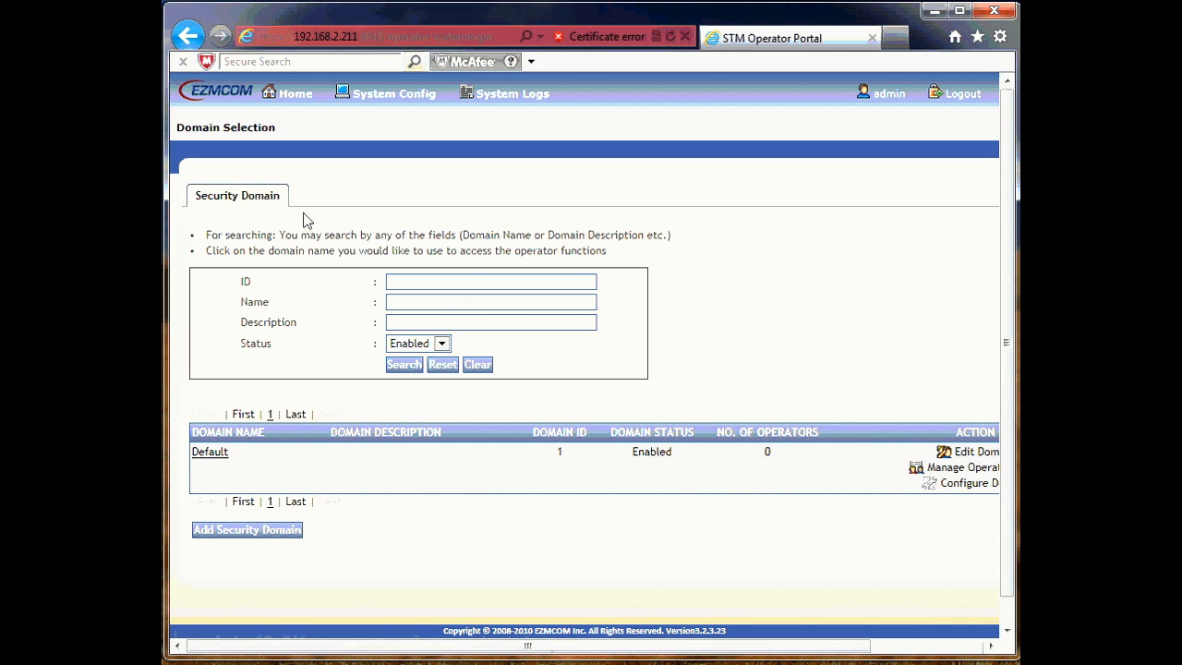
Step: Switch the EZIdentity Server token delivery channel from SMS to E-Mail and save
{"action": "left_click", "coordinate": [415, 101]}
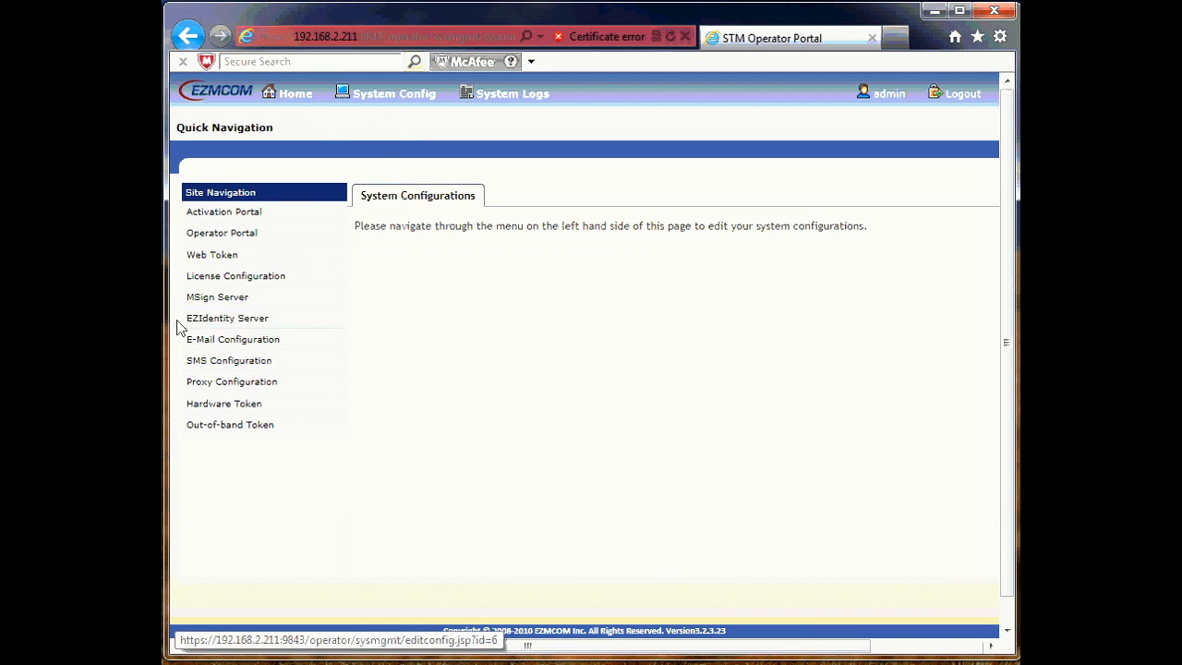
{"action": "left_click", "coordinate": [250, 327]}
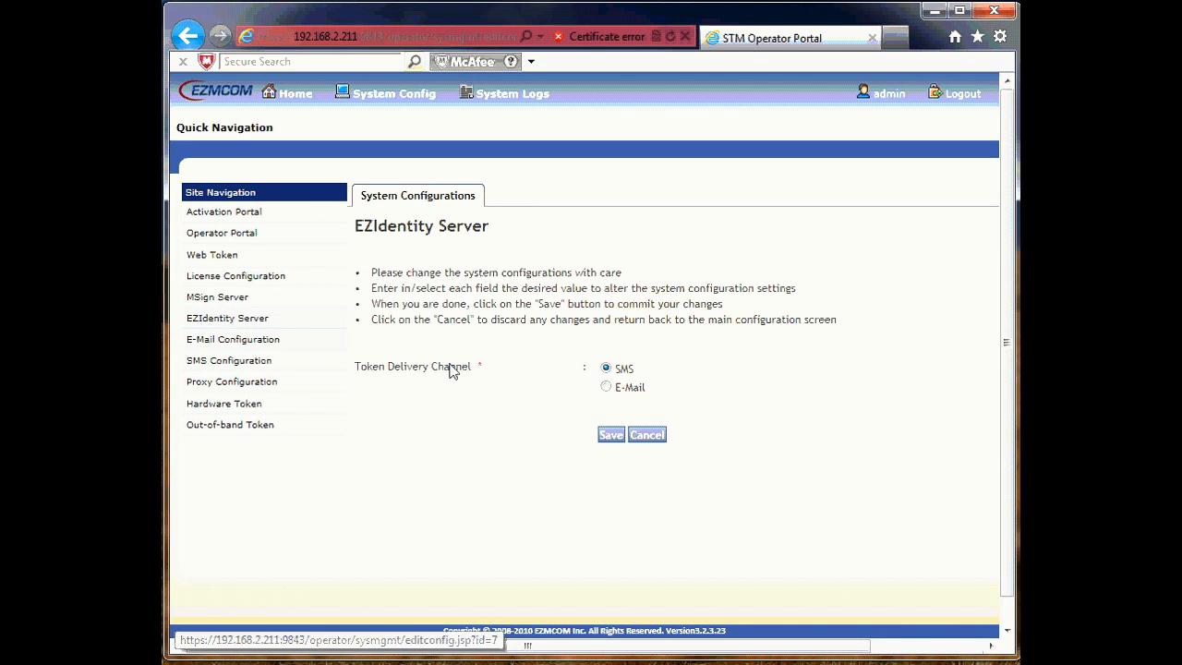
{"action": "left_click_drag", "start_coordinate": [356, 369], "coordinate": [494, 392]}
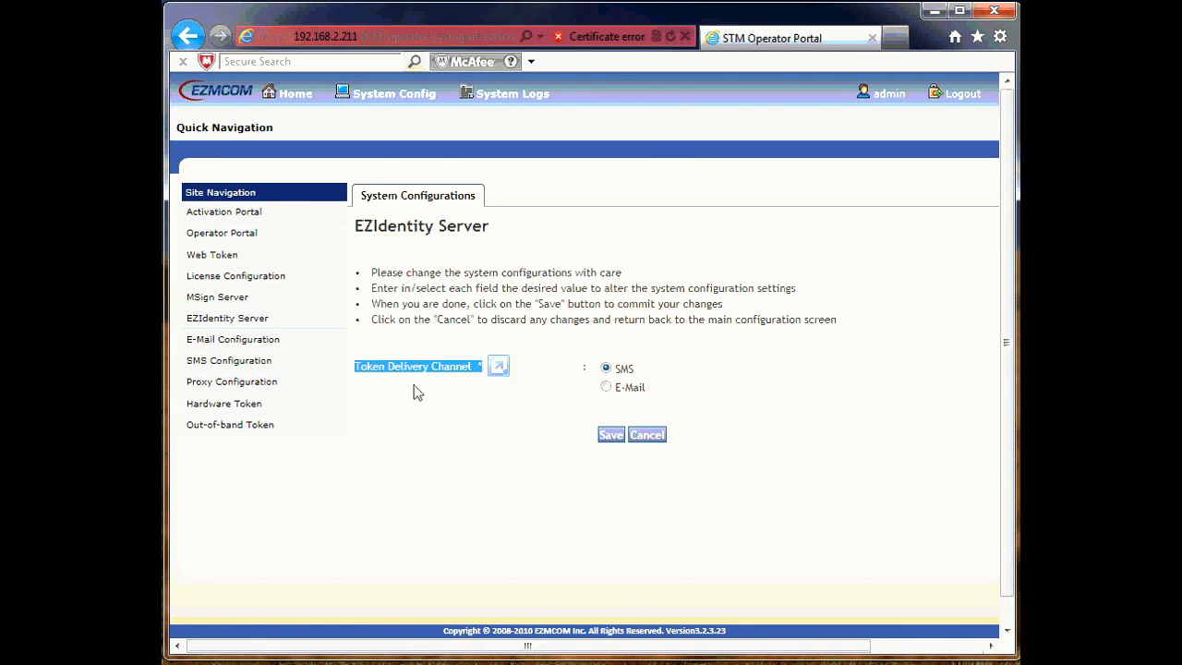
{"action": "left_click", "coordinate": [607, 387]}
{"action": "left_click", "coordinate": [610, 438]}
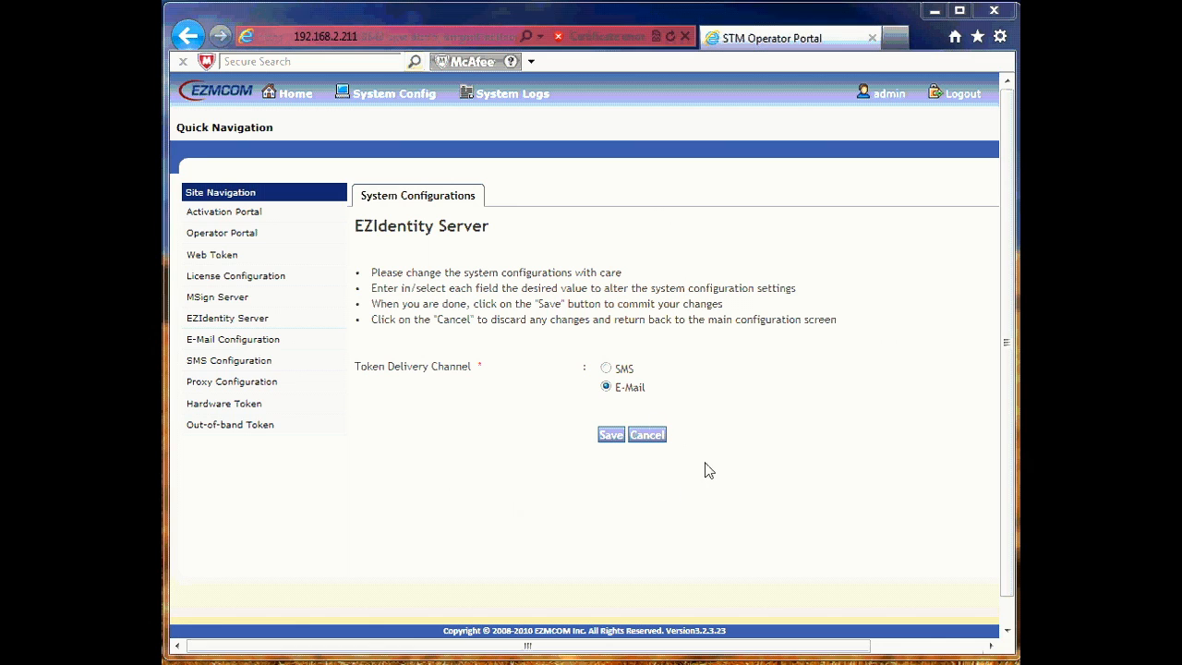
{"action": "left_click", "coordinate": [218, 340]}
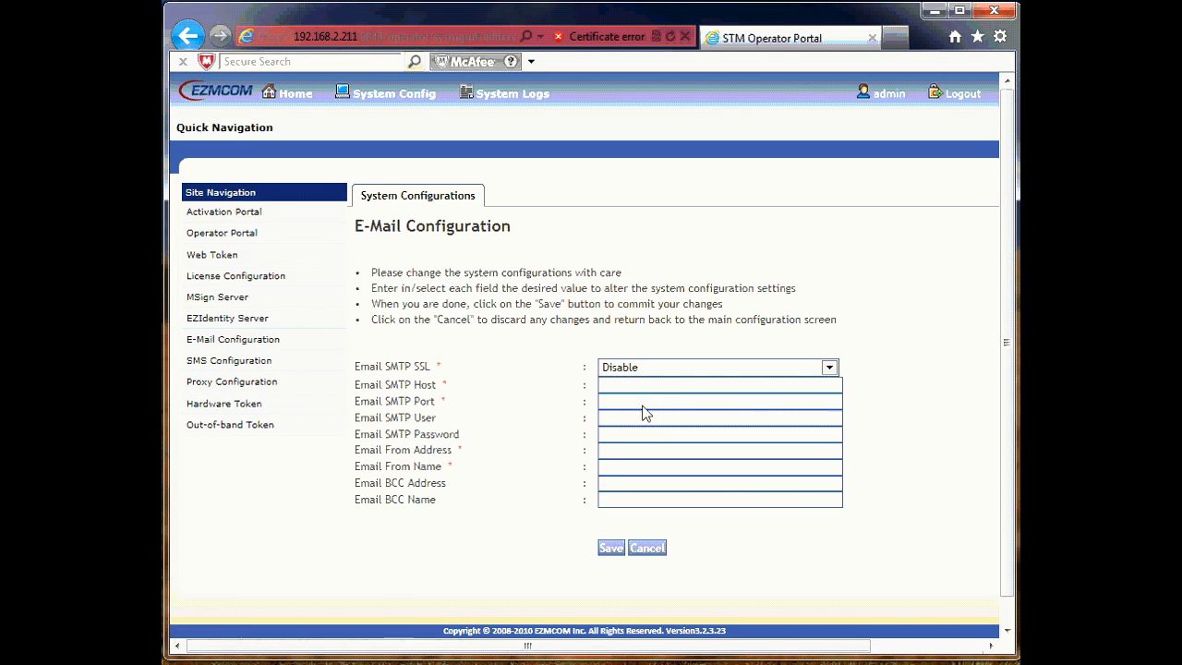
Step: Enter SMTP host 192.168.2.42, port 25, SMTP user, password and a noreply sender, then save
{"action": "left_click", "coordinate": [621, 392]}
{"action": "type", "text": "192.168.2.42"}
{"action": "left_click", "coordinate": [762, 410]}
{"action": "type", "text": "25"}
{"action": "left_click", "coordinate": [680, 423]}
{"action": "left_click", "coordinate": [633, 440]}
{"action": "left_click", "coordinate": [600, 452]}
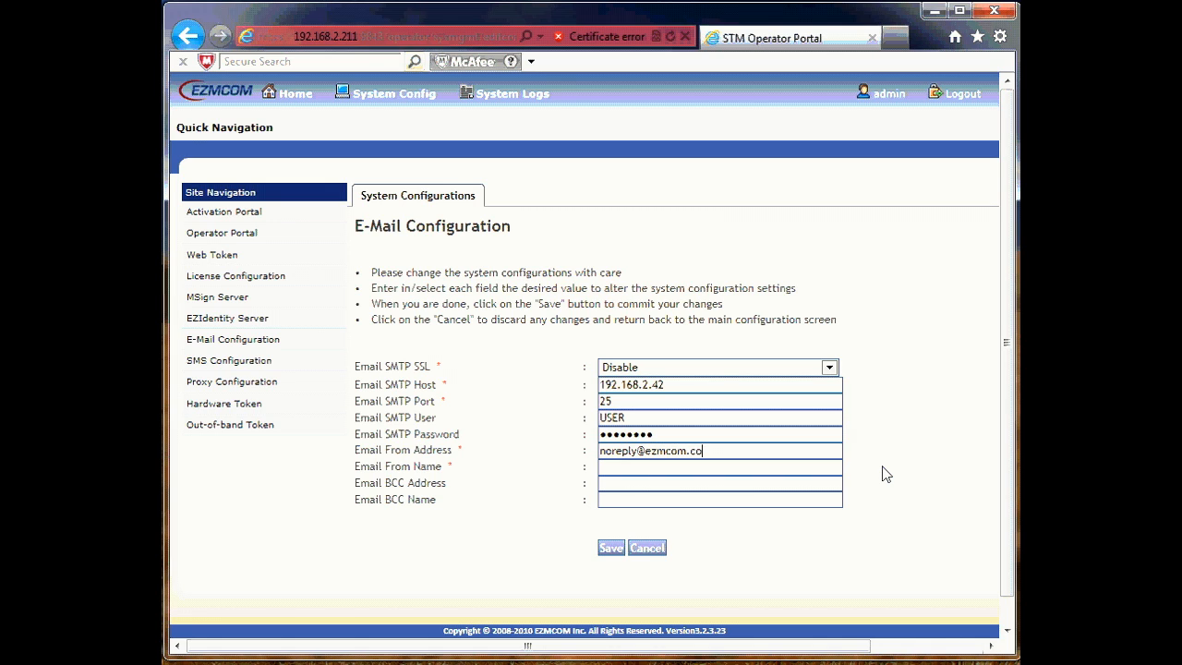
{"action": "left_click", "coordinate": [746, 469]}
{"action": "type", "text": "noreply"}
{"action": "left_click", "coordinate": [612, 548]}
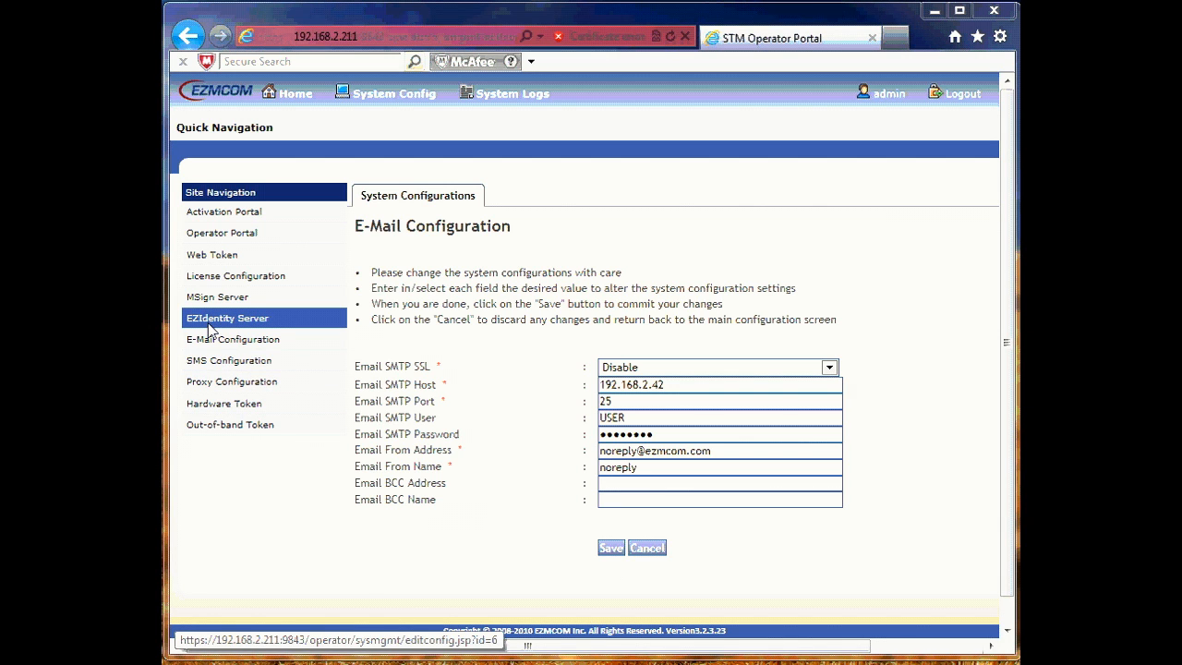
Step: Set the EZIdentity Server token delivery channel back to SMS and save
{"action": "left_click", "coordinate": [273, 323]}
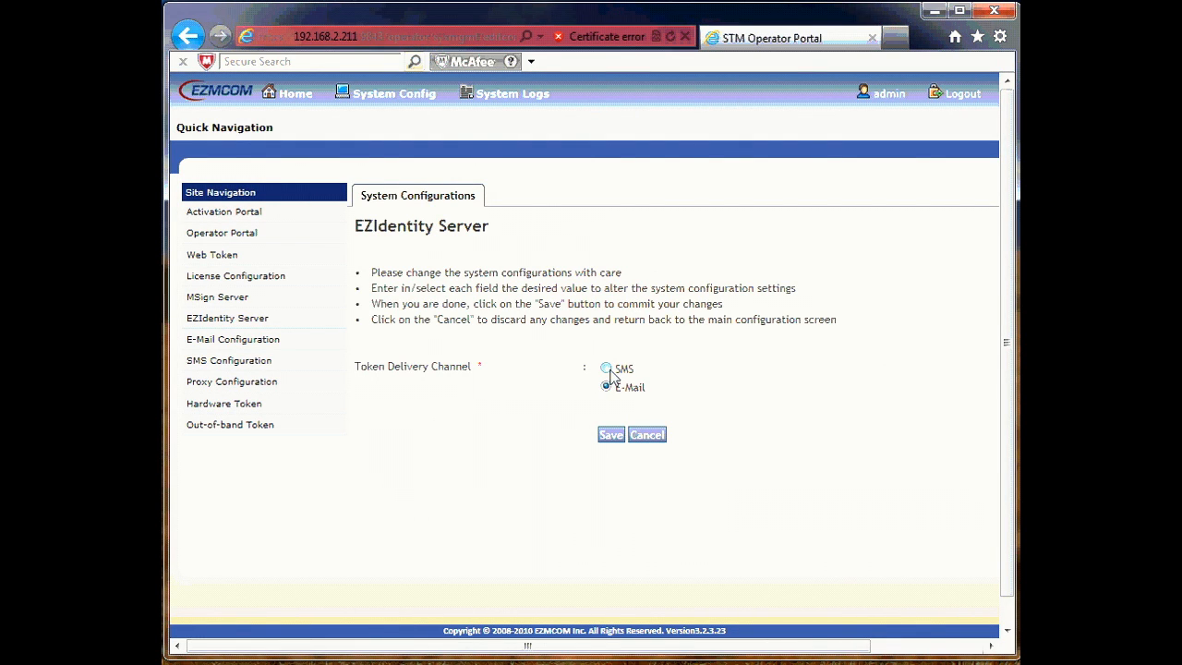
{"action": "left_click", "coordinate": [605, 369]}
{"action": "left_click", "coordinate": [611, 437]}
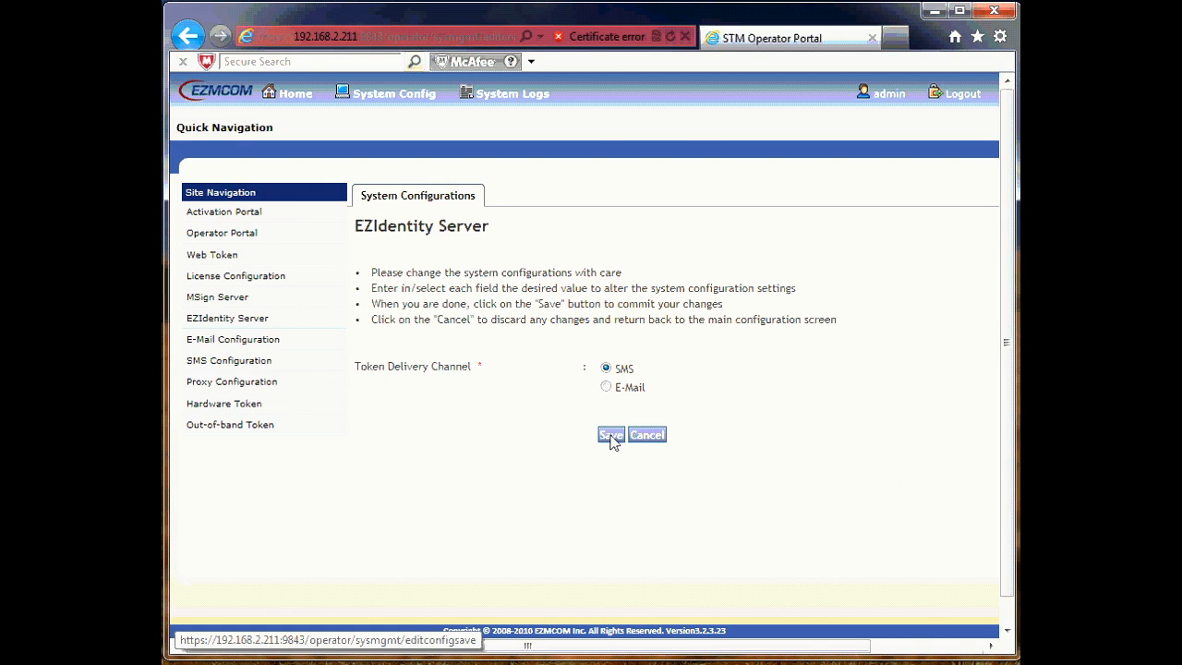
{"action": "left_click", "coordinate": [243, 371]}
{"action": "left_click", "coordinate": [634, 372]}
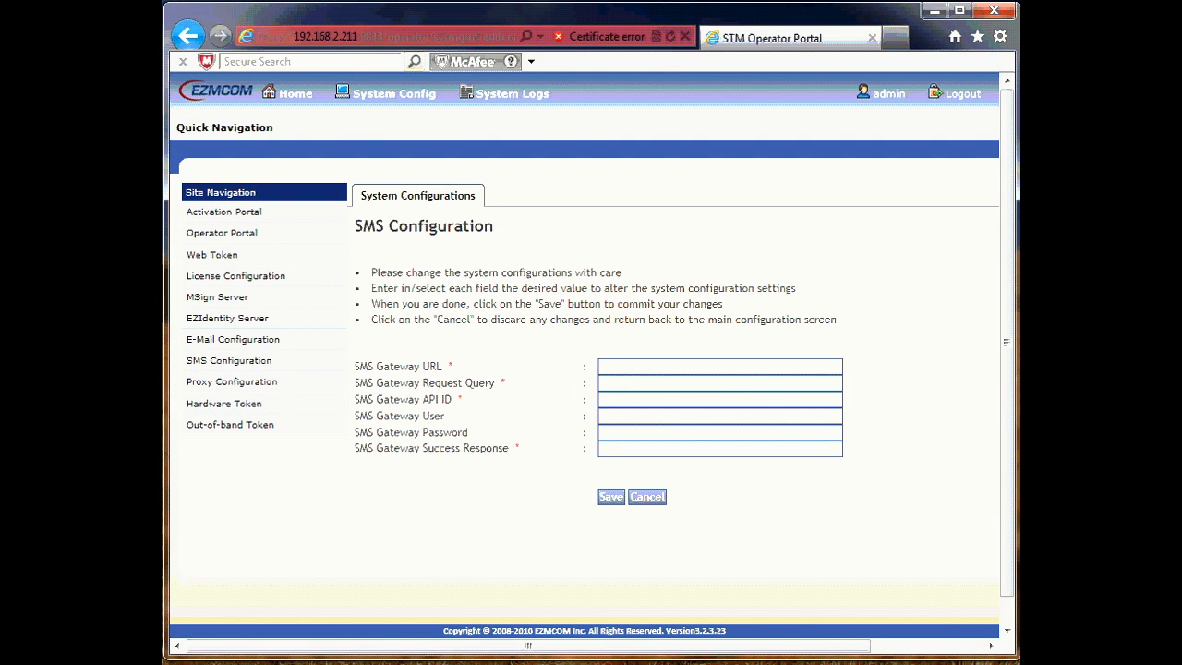
{"action": "left_click_drag", "start_coordinate": [357, 367], "coordinate": [446, 367]}
{"action": "left_click", "coordinate": [673, 377]}
{"action": "type", "text": "http://api.clickatell.com/http/sendmsg"}
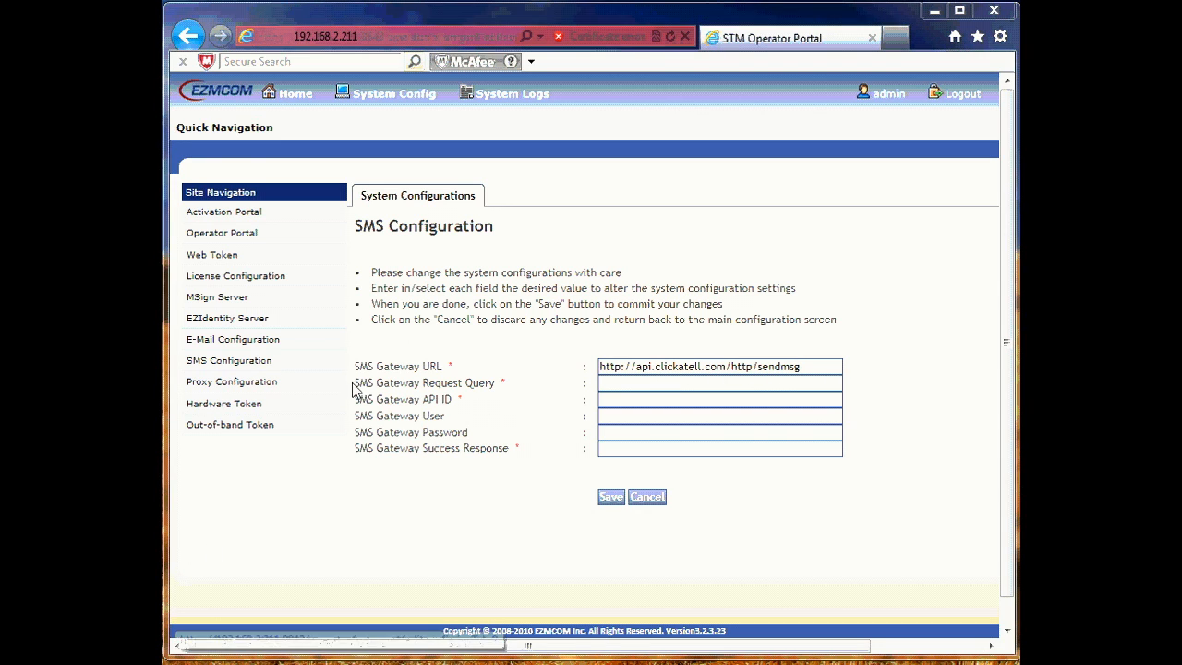
{"action": "left_click_drag", "start_coordinate": [358, 386], "coordinate": [605, 390]}
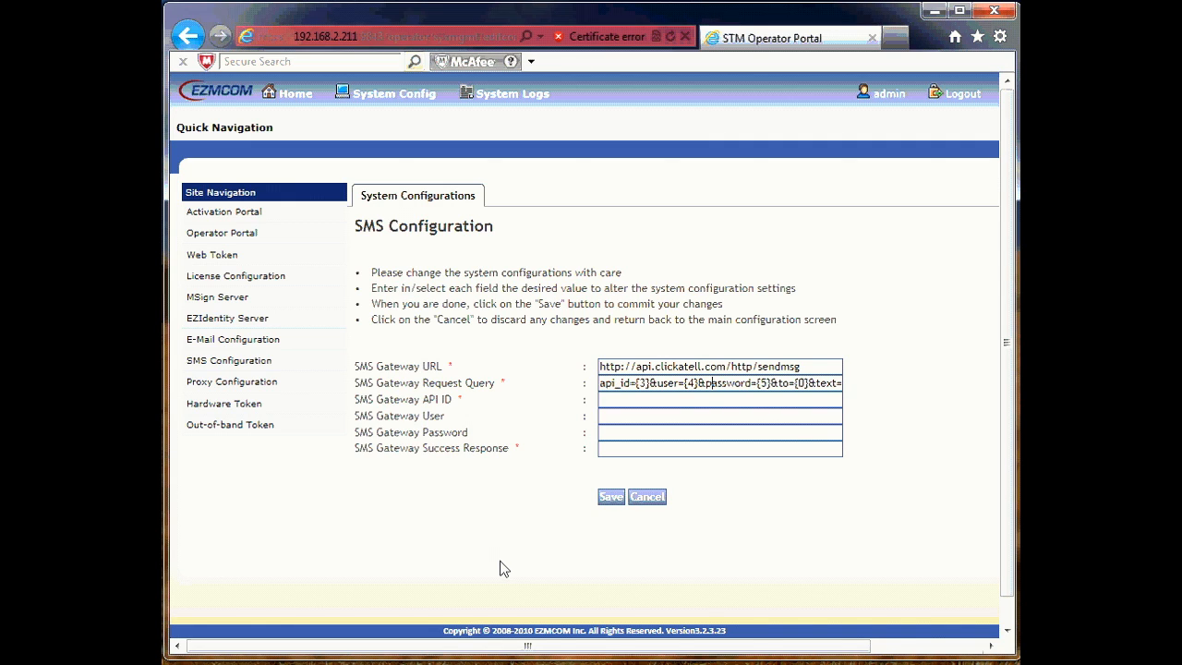
{"action": "key", "text": "Right"}
{"action": "key", "text": "Right"}
{"action": "key", "text": "Right"}
{"action": "key", "text": "Right"}
{"action": "key", "text": "Right"}
{"action": "key", "text": "Right"}
{"action": "key", "text": "Right"}
{"action": "key", "text": "Right"}
{"action": "key", "text": "Right"}
{"action": "key", "text": "Right"}
{"action": "key", "text": "Right"}
{"action": "key", "text": "Right"}
{"action": "key", "text": "Right"}
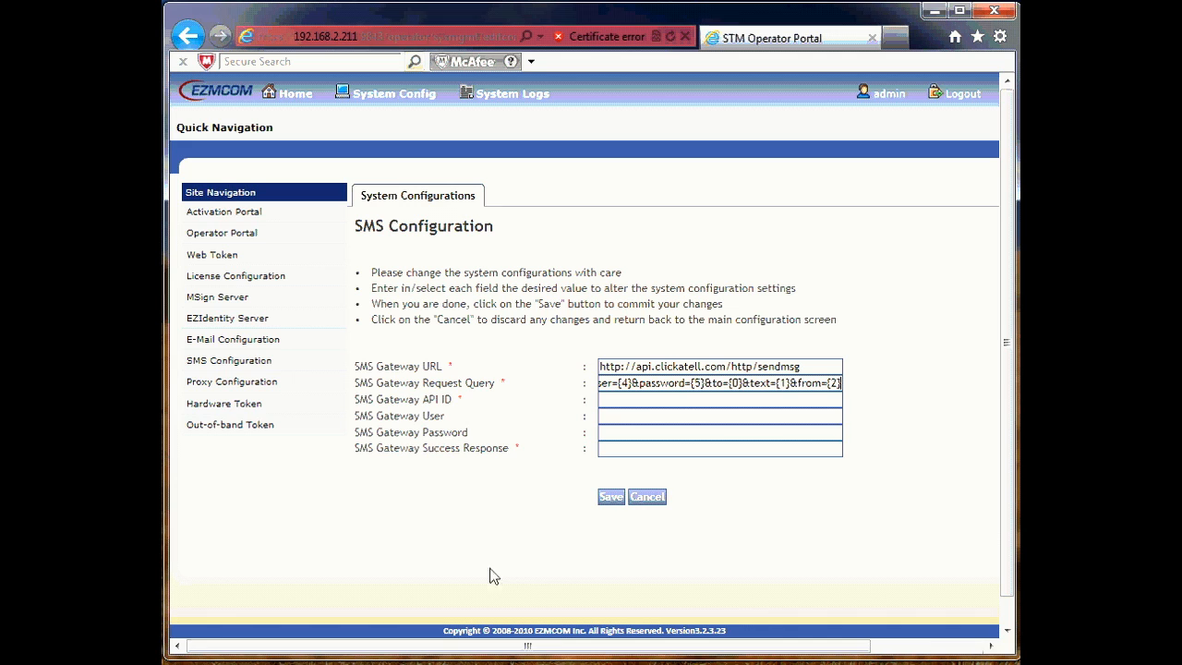
Step: Fill in the gateway API ID, user and password, then save the SMS configuration
{"action": "left_click", "coordinate": [714, 401]}
{"action": "type", "text": "9999999"}
{"action": "left_click", "coordinate": [726, 417]}
{"action": "type", "text": "USER"}
{"action": "left_click", "coordinate": [712, 432]}
{"action": "type", "text": "•••"}
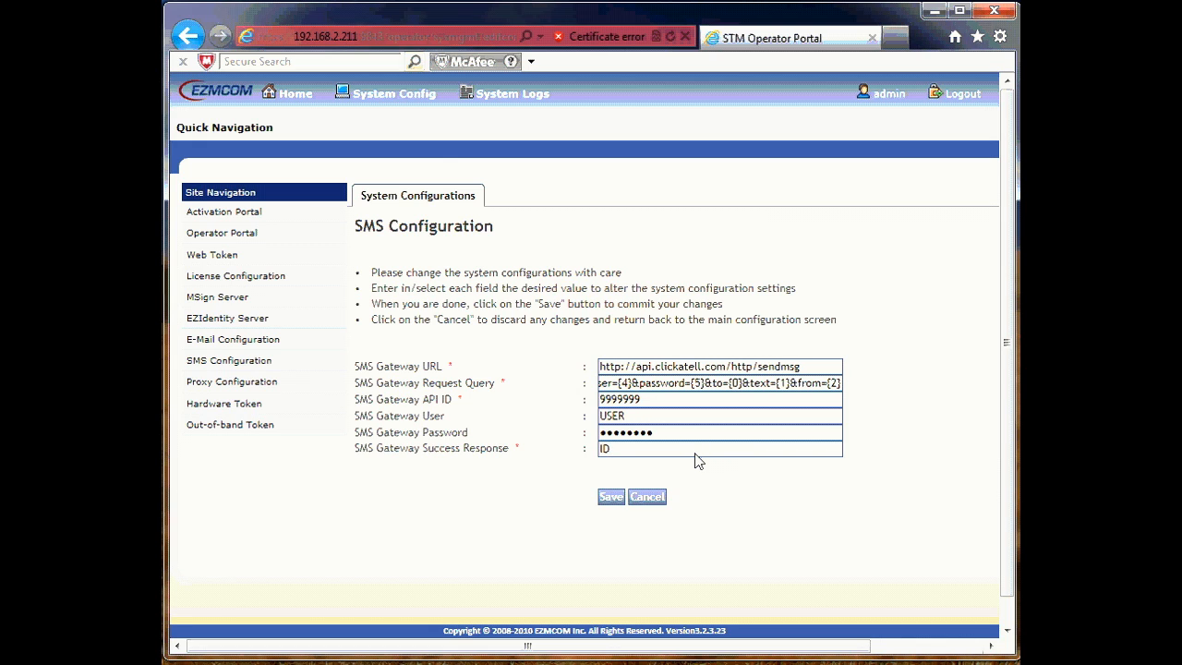
{"action": "left_click", "coordinate": [610, 498]}
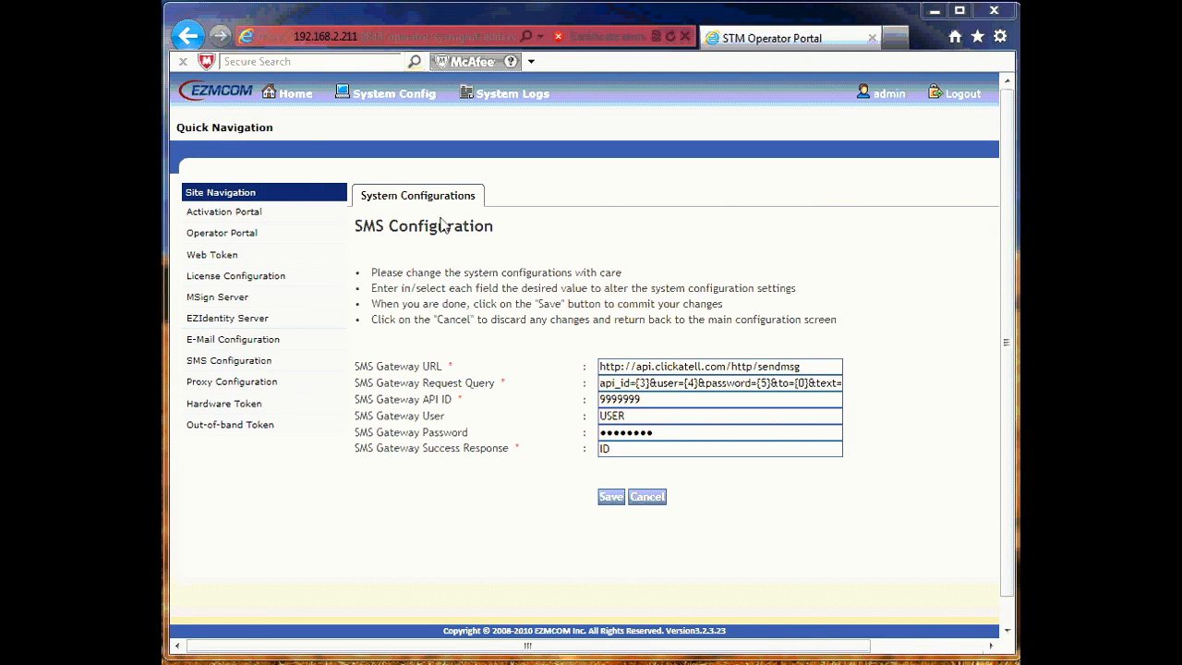
Step: Assign OPR01 as an operator of the Default domain, confirm, and return to the domain list
{"action": "left_click", "coordinate": [296, 96]}
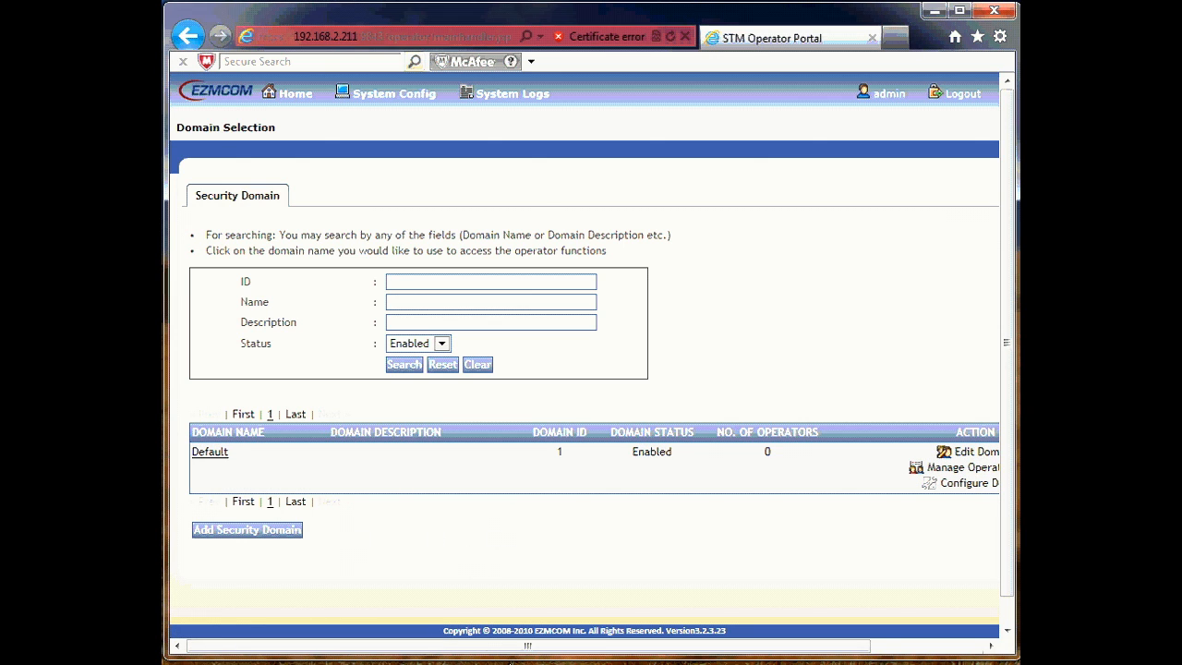
{"action": "left_click_drag", "start_coordinate": [509, 649], "coordinate": [622, 648]}
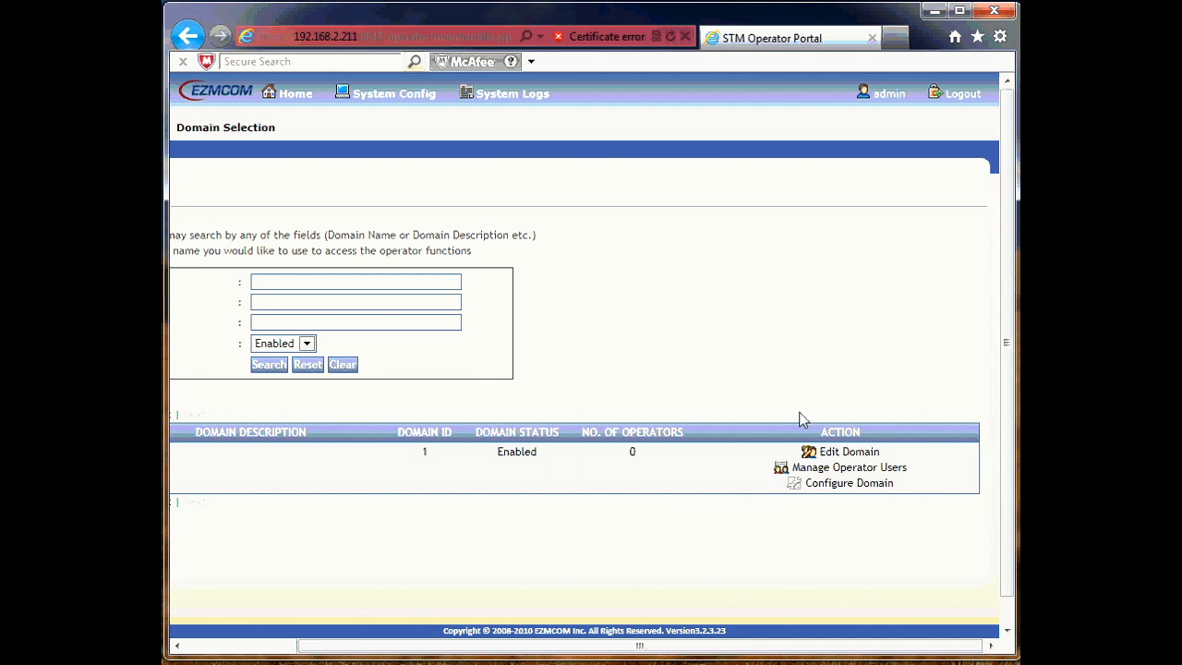
{"action": "left_click", "coordinate": [847, 470]}
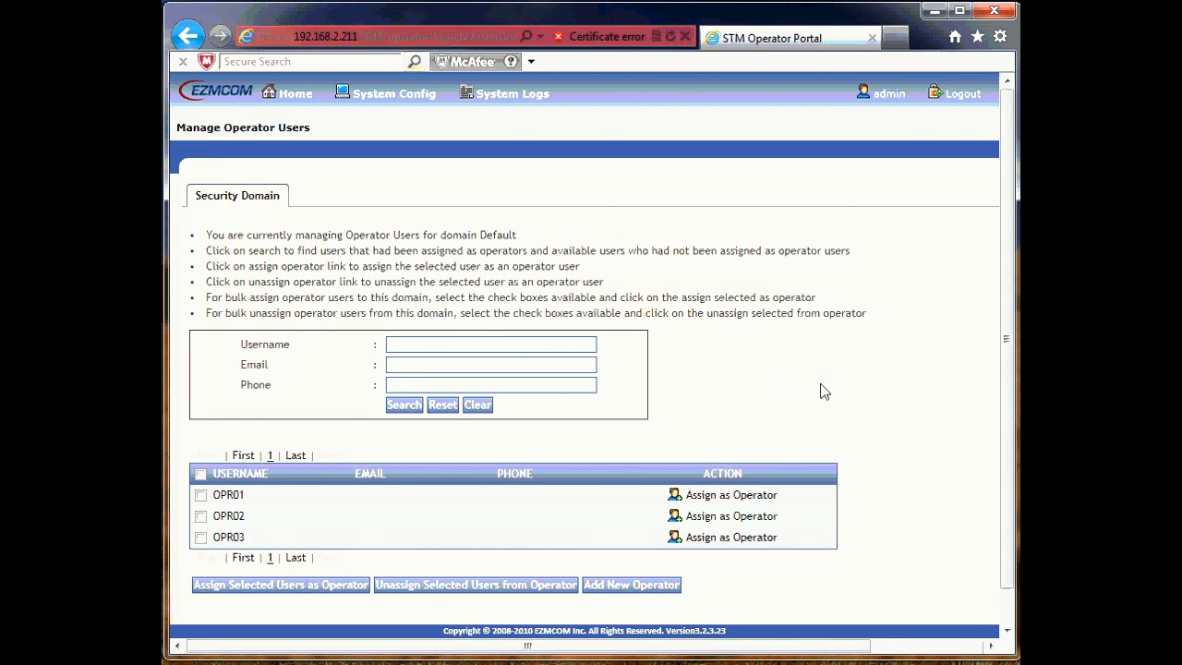
{"action": "left_click", "coordinate": [201, 495]}
{"action": "left_click", "coordinate": [307, 592]}
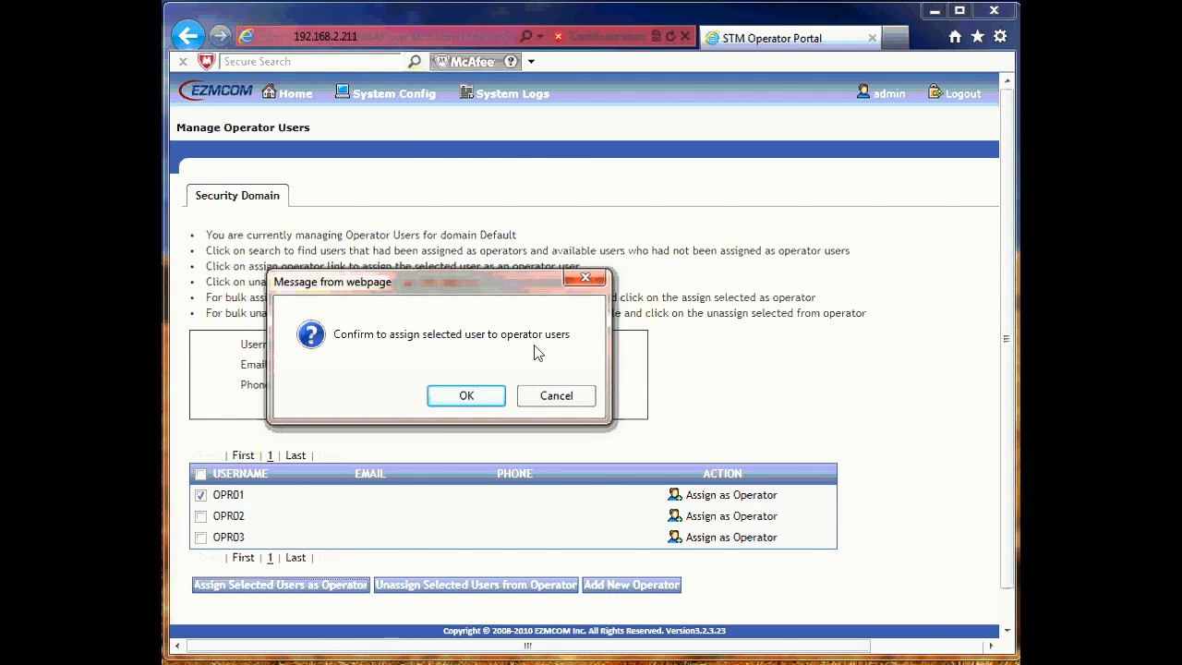
{"action": "left_click", "coordinate": [467, 397]}
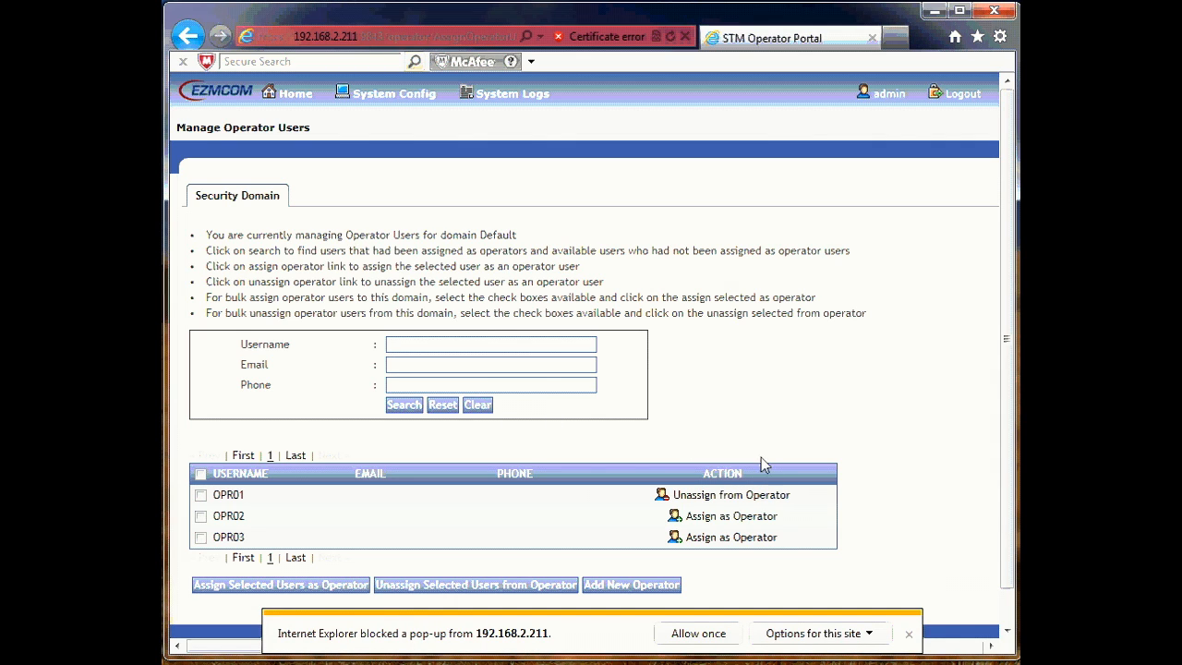
{"action": "left_click", "coordinate": [910, 636]}
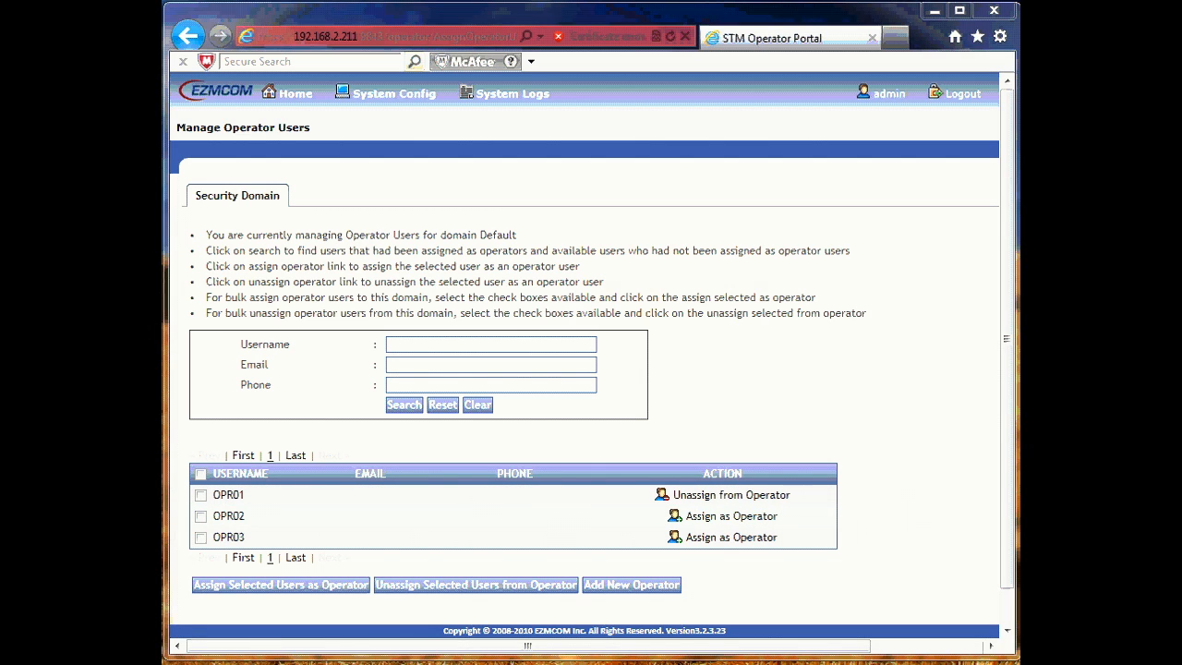
{"action": "left_click", "coordinate": [297, 102]}
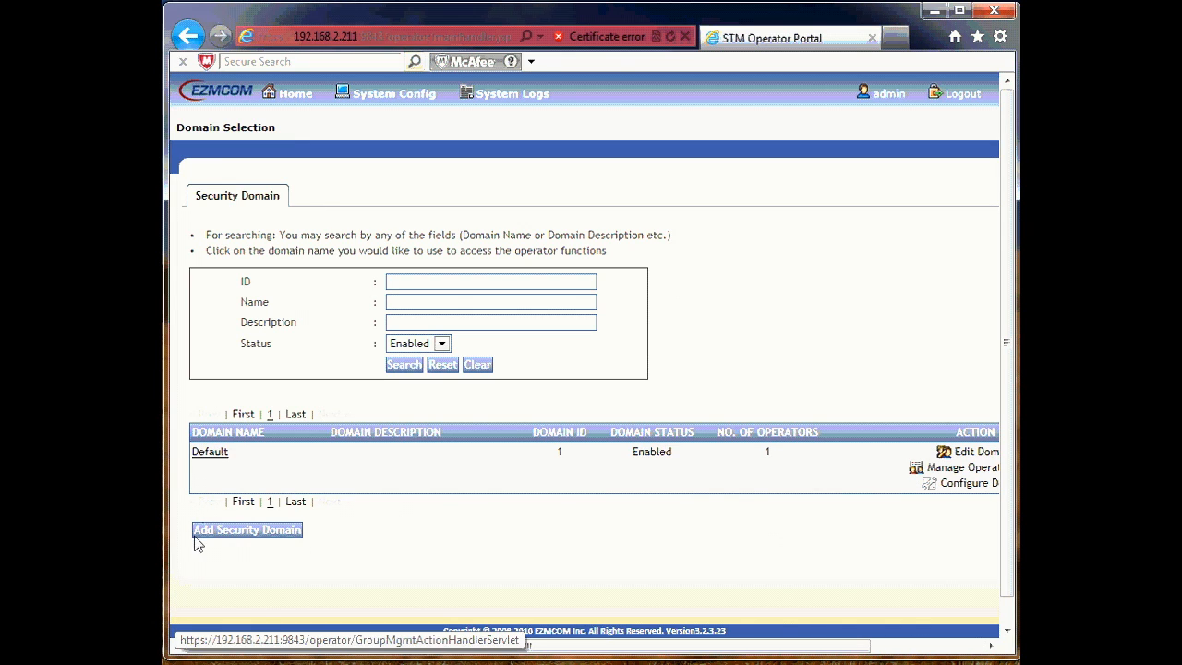
Step: Add a security domain named 'NEW Security Domain', verify availability, set it Enabled, and save
{"action": "left_click", "coordinate": [245, 532]}
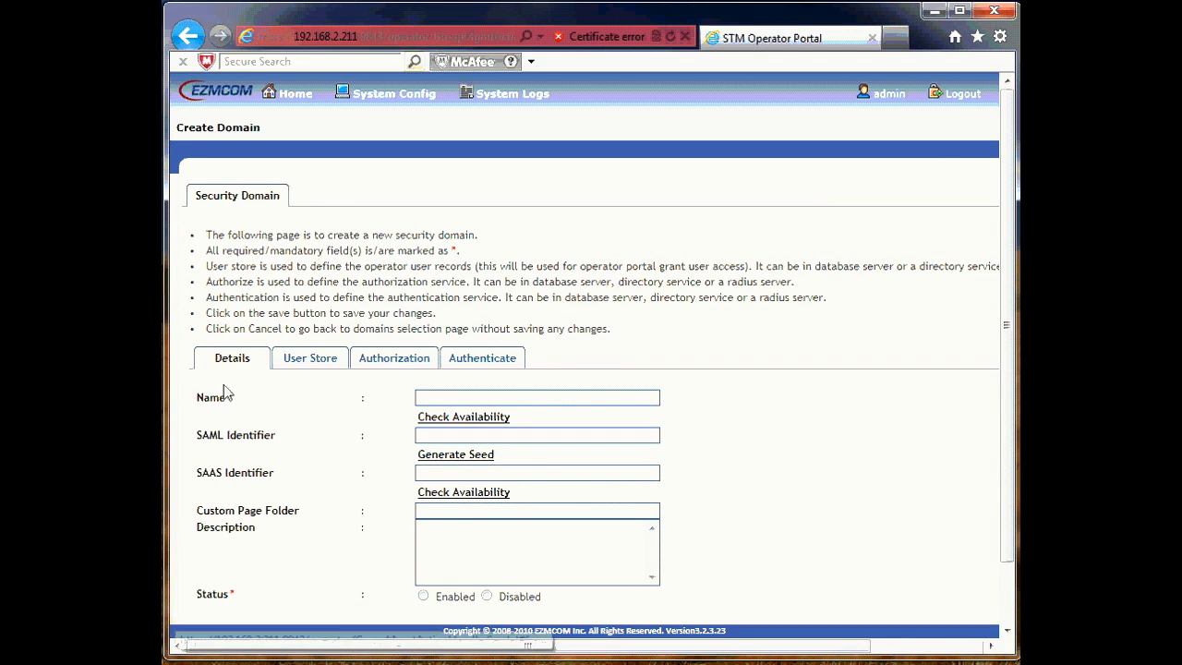
{"action": "left_click", "coordinate": [454, 402]}
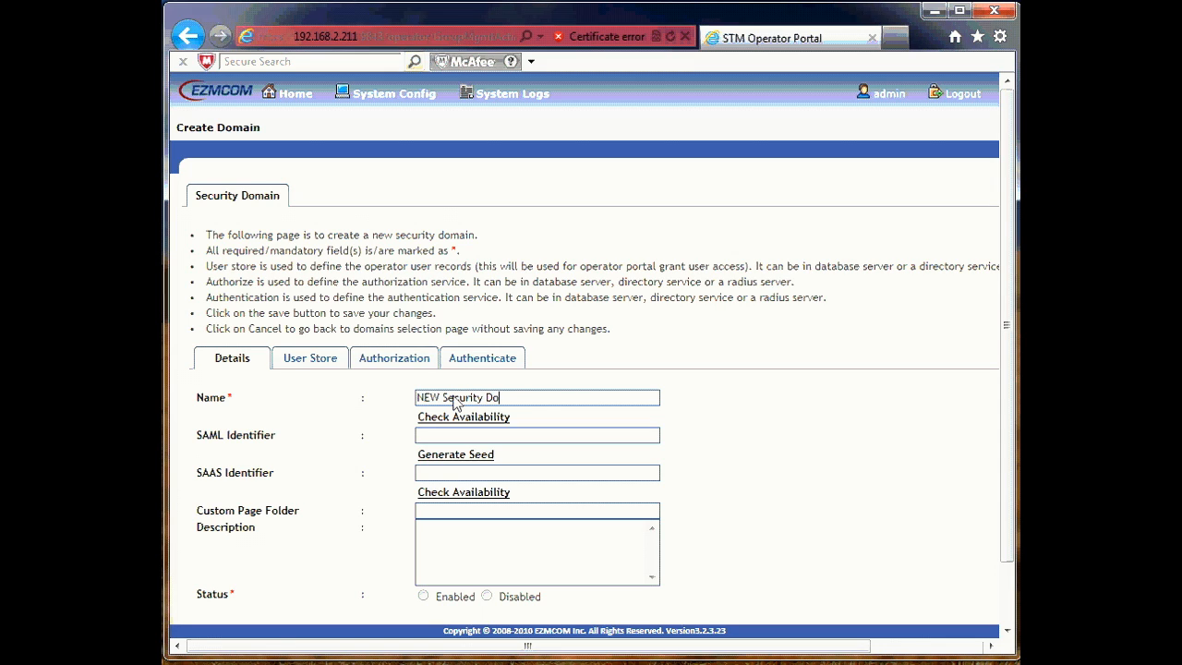
{"action": "left_click", "coordinate": [459, 418]}
{"action": "left_click", "coordinate": [439, 527]}
{"action": "left_click", "coordinate": [423, 596]}
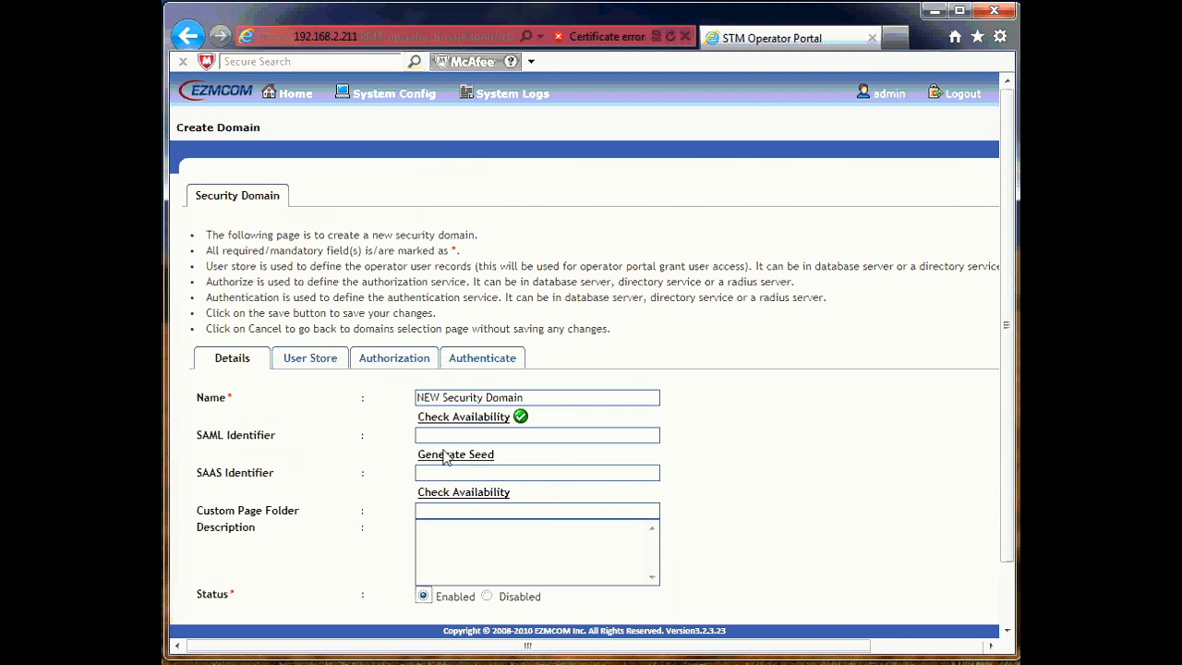
{"action": "scroll", "coordinate": [420, 457], "scroll_direction": "down", "scroll_amount": 2}
{"action": "left_click", "coordinate": [238, 567]}
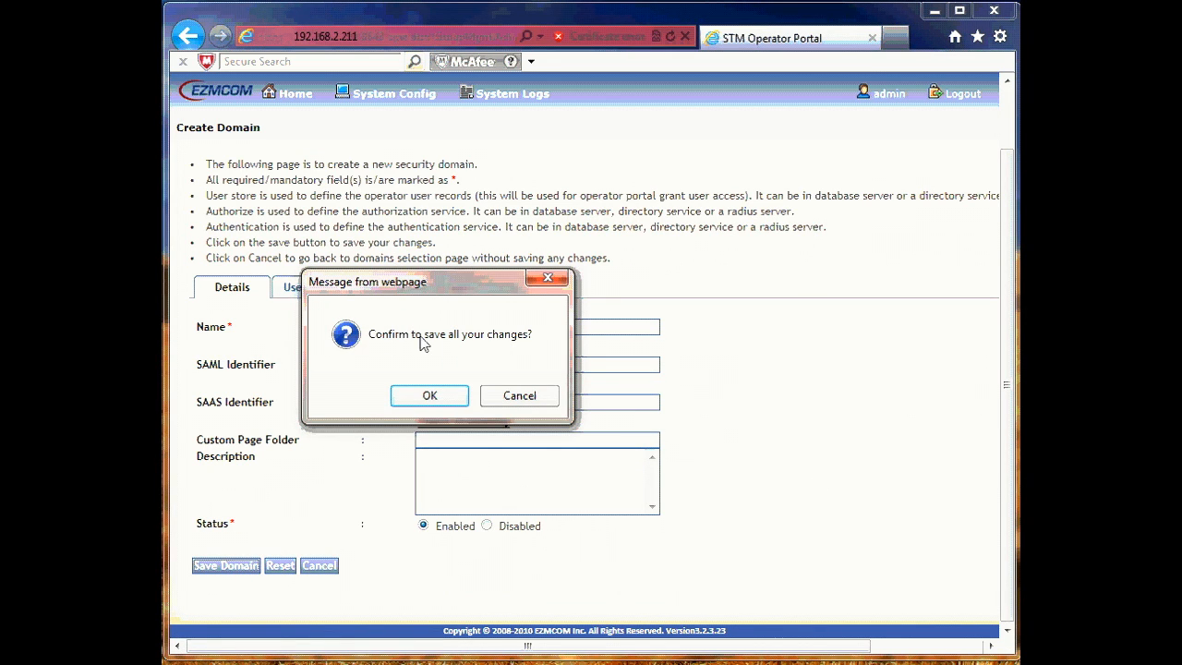
{"action": "left_click", "coordinate": [442, 399]}
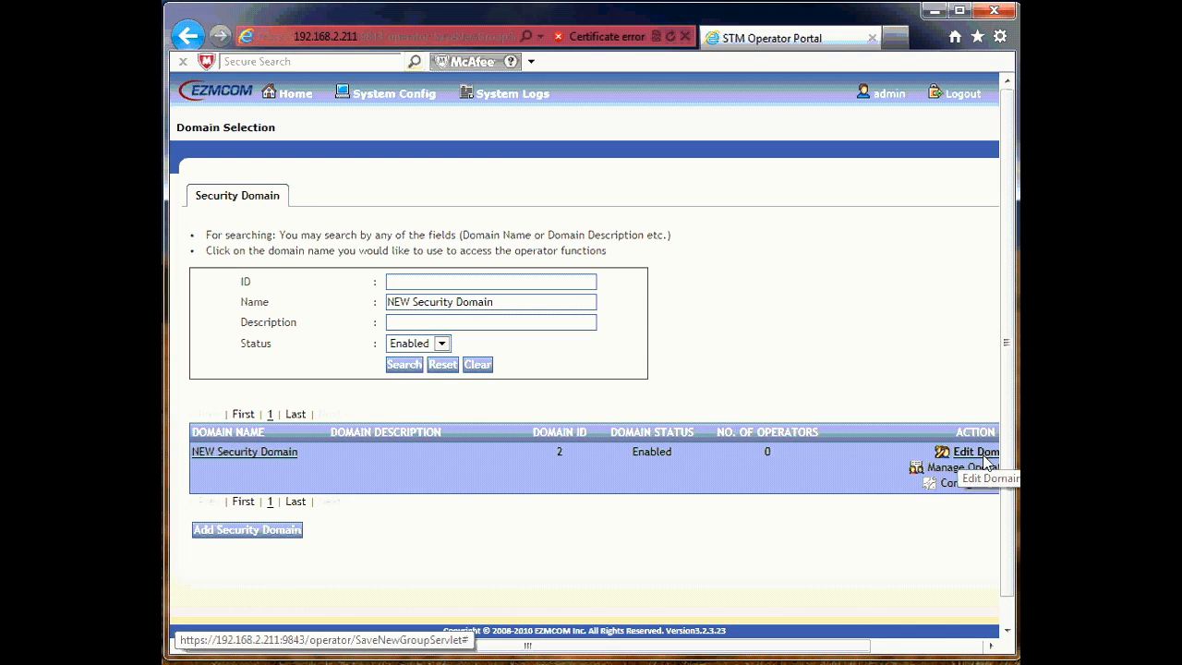
Step: Edit NEW Security Domain and set its user store external source type to Directory service
{"action": "left_click_drag", "start_coordinate": [697, 648], "coordinate": [766, 649]}
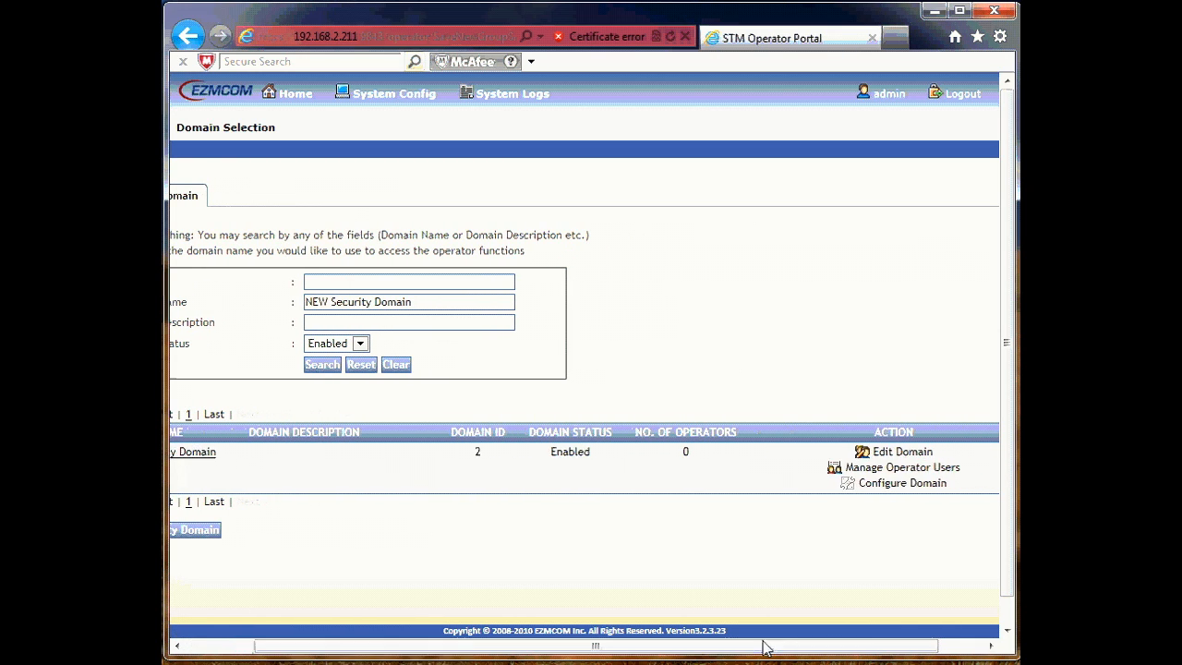
{"action": "left_click", "coordinate": [899, 452]}
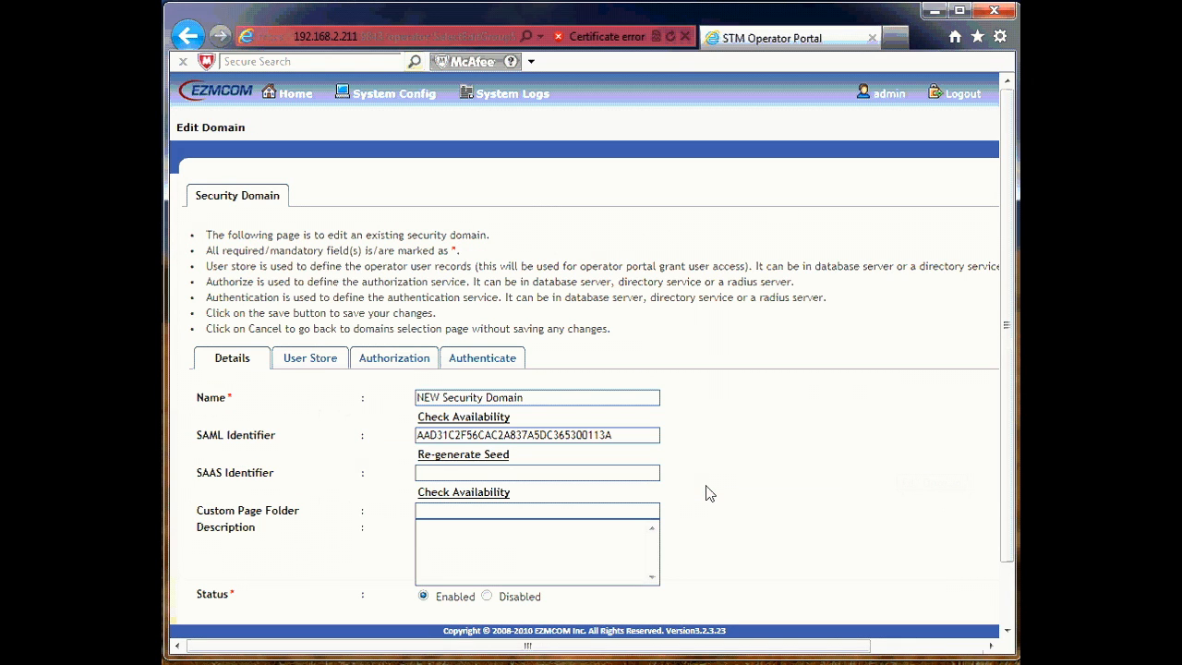
{"action": "scroll", "coordinate": [1013, 332], "scroll_direction": "down", "scroll_amount": 2}
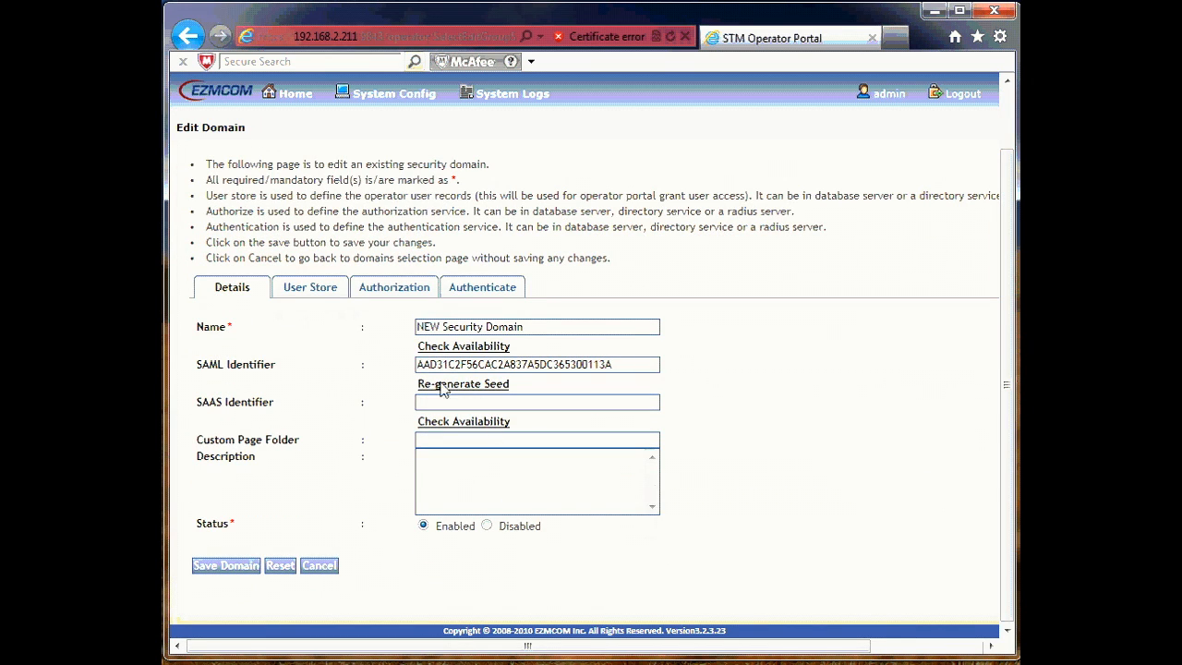
{"action": "left_click", "coordinate": [312, 290]}
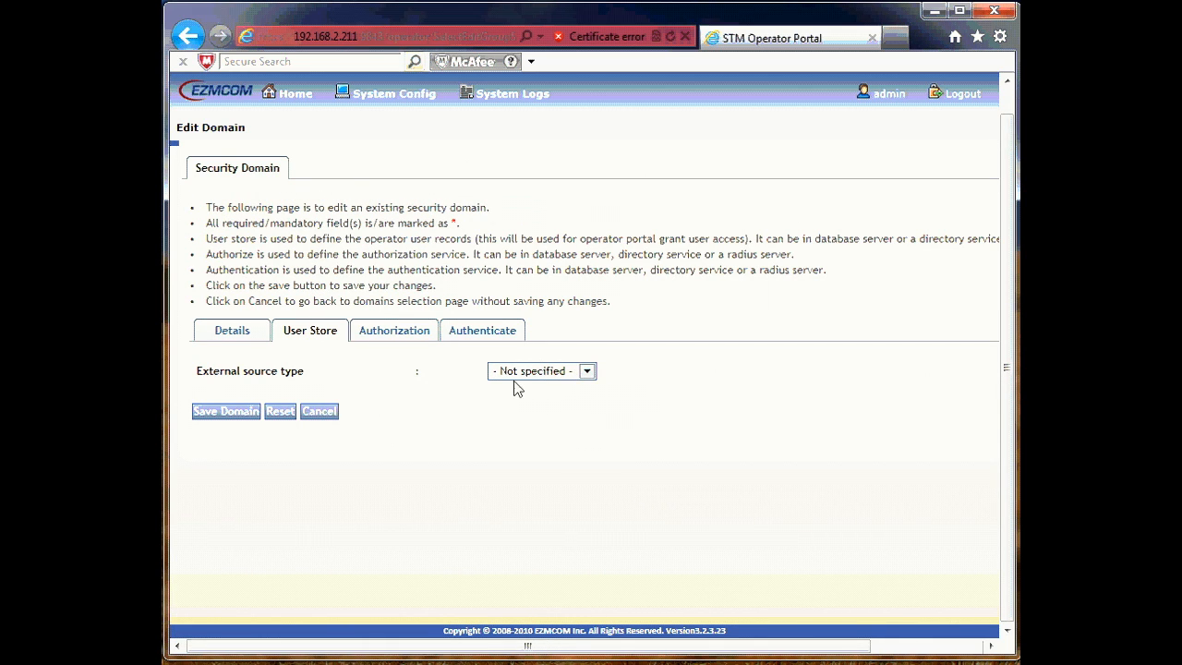
{"action": "left_click", "coordinate": [586, 371]}
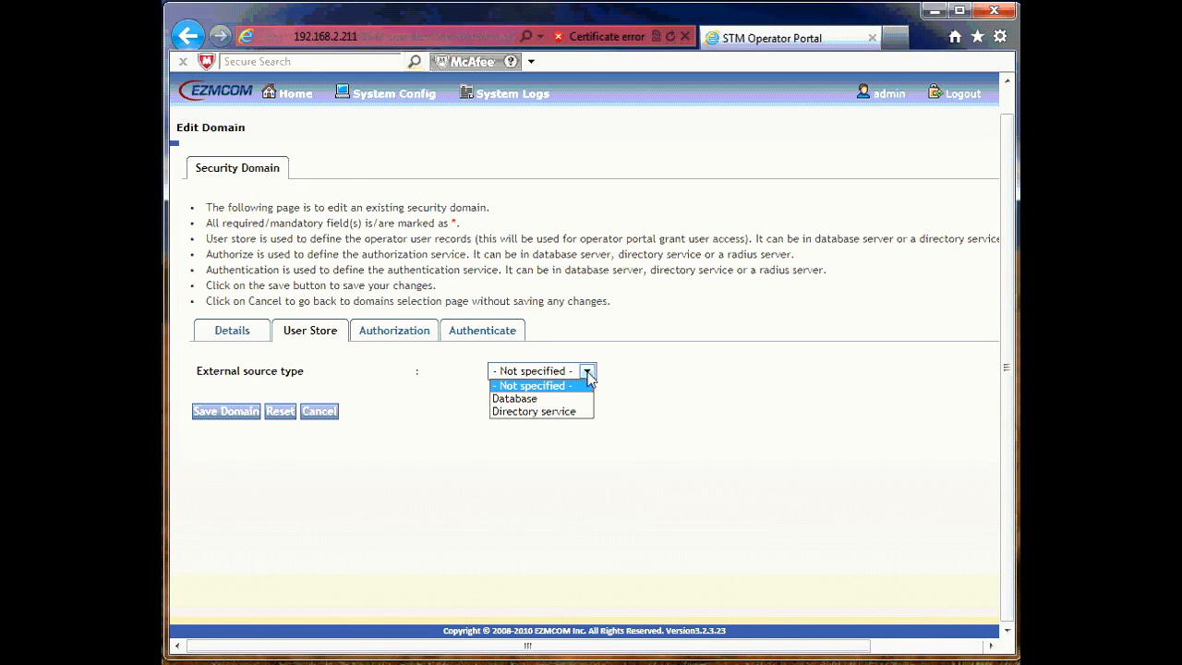
{"action": "left_click", "coordinate": [544, 411]}
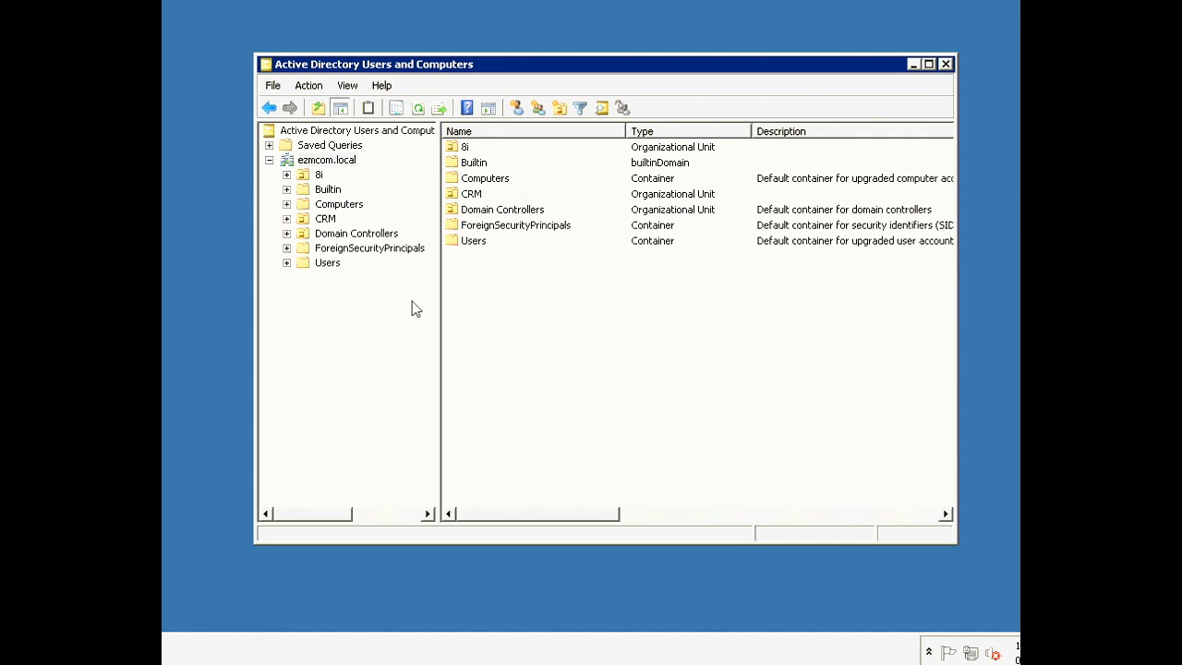
Step: Expand the 8i unit in Active Directory and view the 2FAUSER group's ten members
{"action": "left_click", "coordinate": [462, 149]}
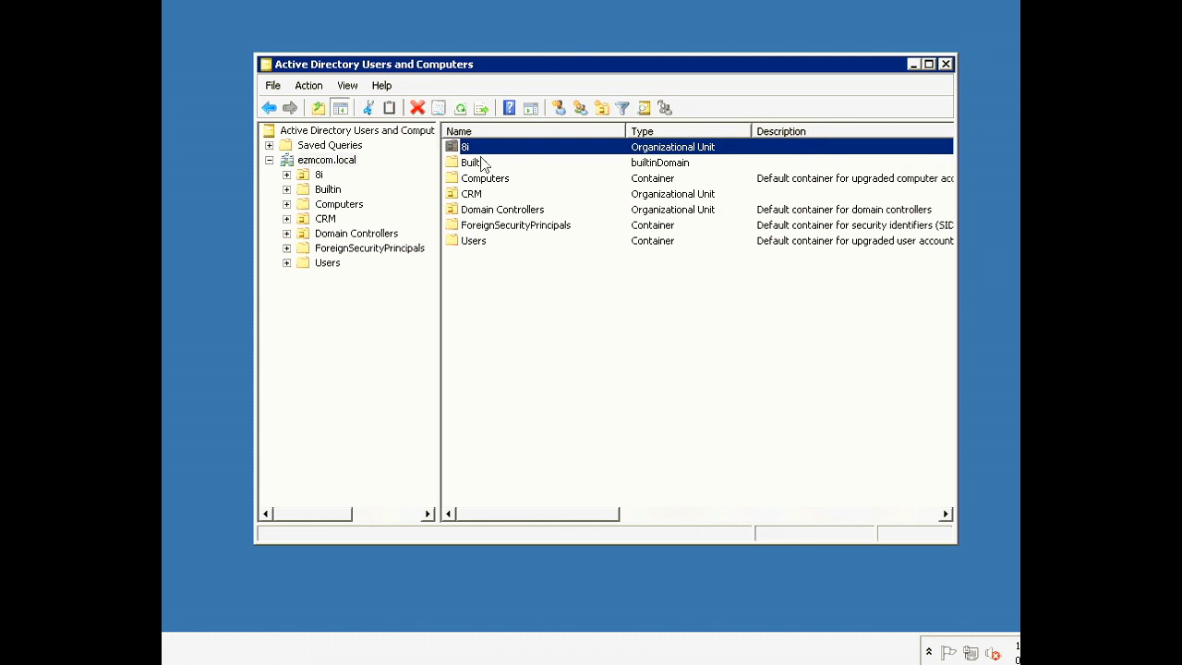
{"action": "double_click", "coordinate": [660, 151]}
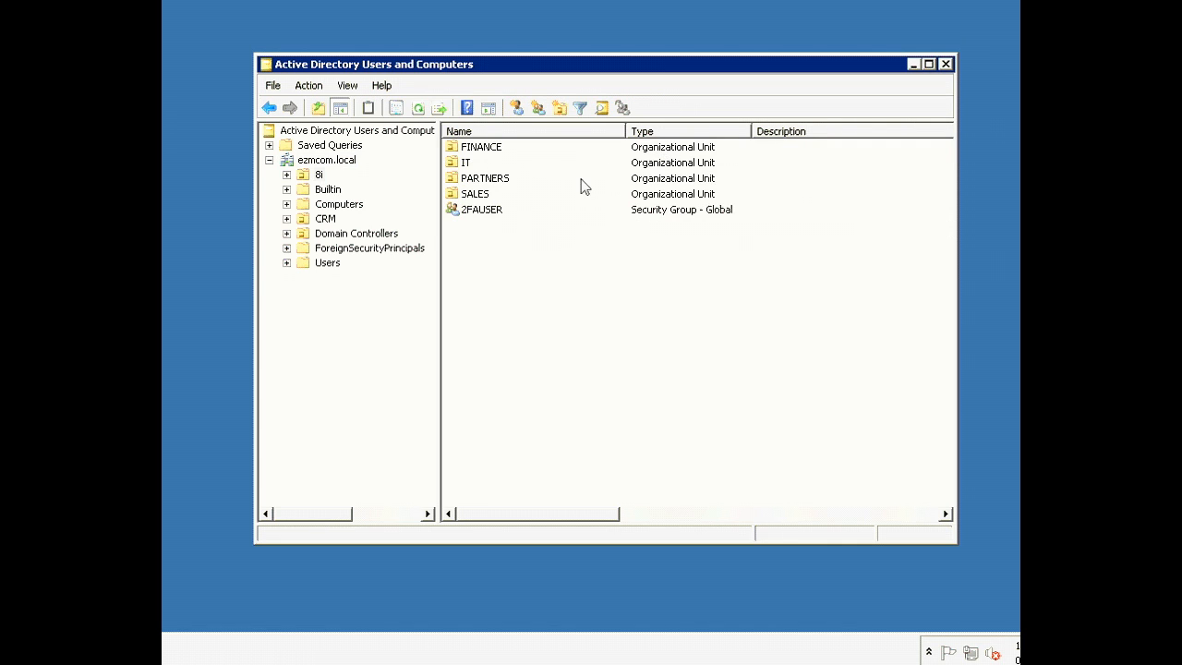
{"action": "left_click", "coordinate": [488, 152]}
{"action": "left_click", "coordinate": [470, 167]}
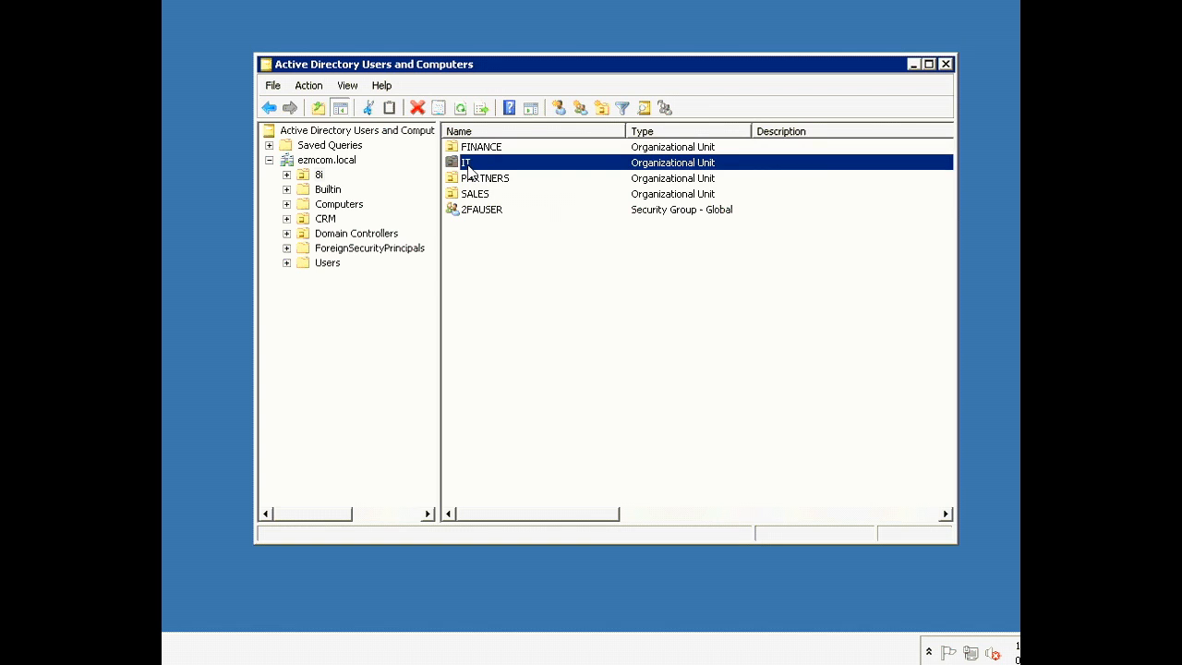
{"action": "left_click", "coordinate": [504, 185]}
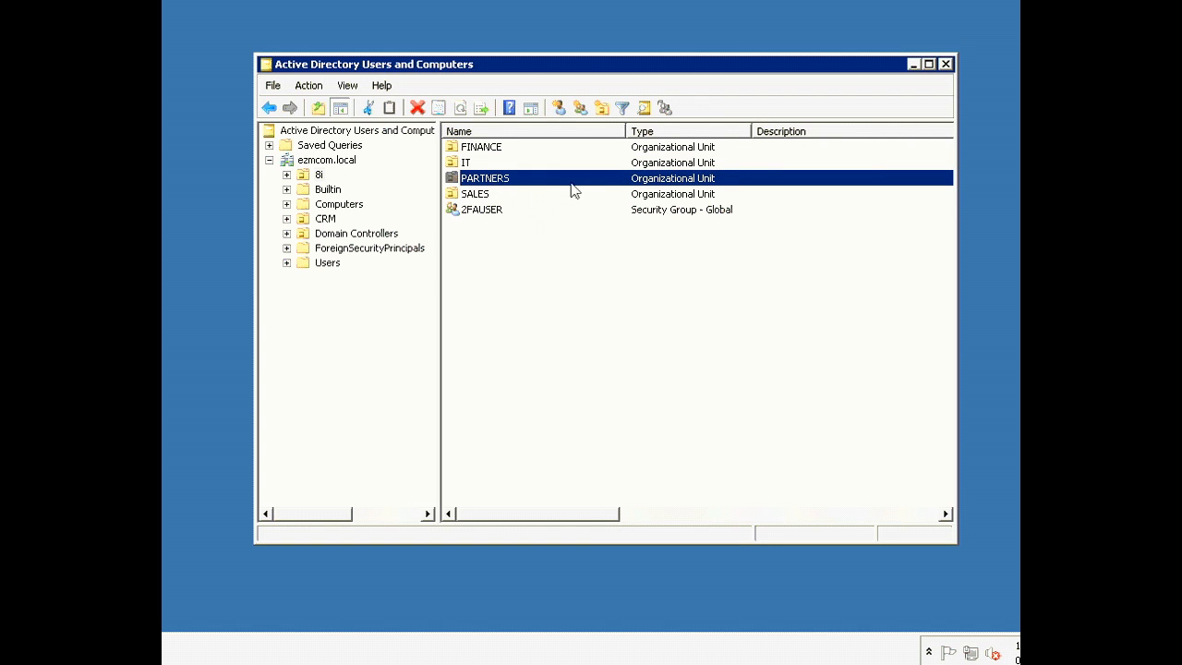
{"action": "left_click", "coordinate": [480, 196]}
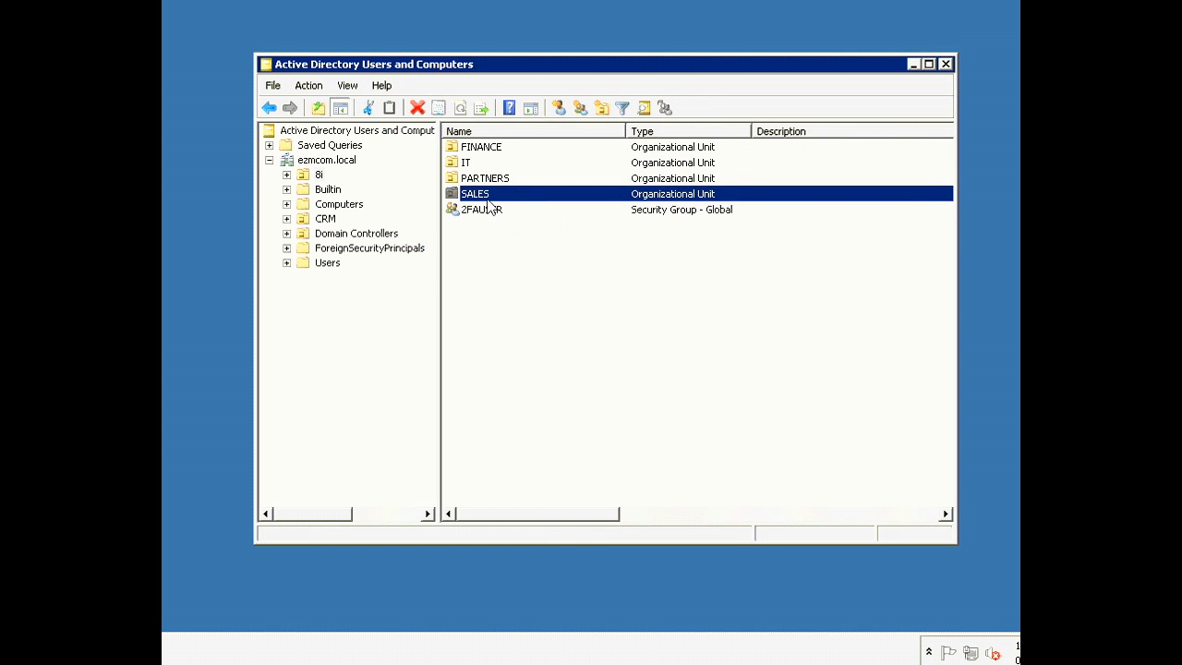
{"action": "left_click", "coordinate": [497, 211]}
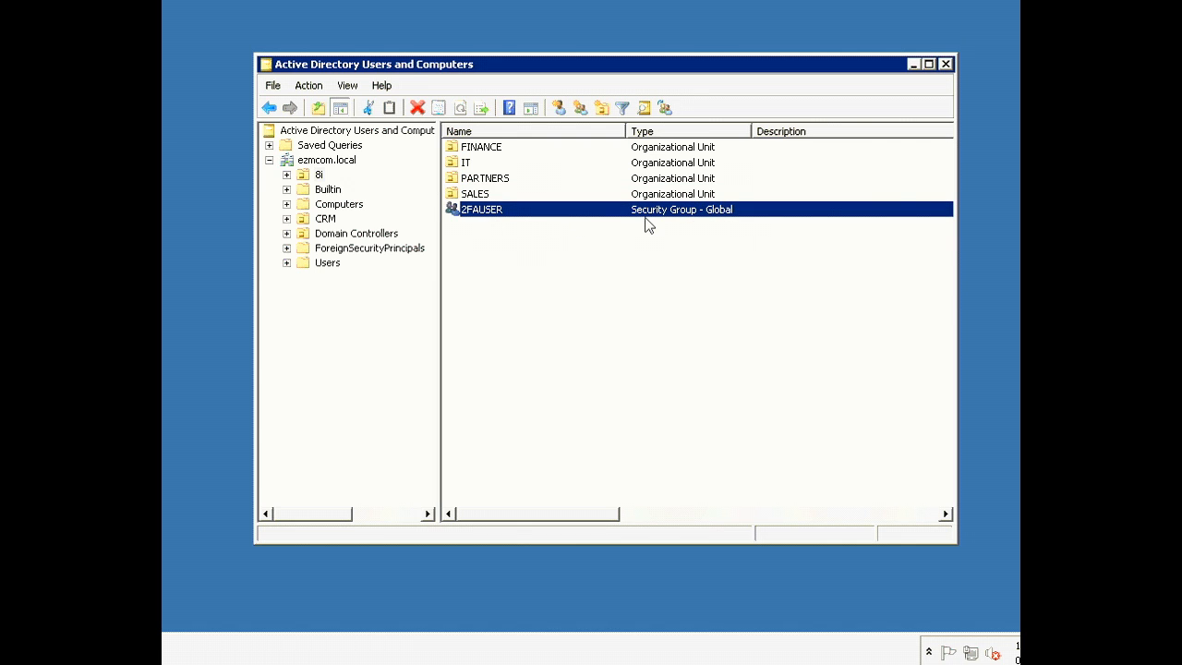
{"action": "right_click", "coordinate": [499, 216]}
{"action": "left_click", "coordinate": [532, 363]}
{"action": "left_click", "coordinate": [473, 112]}
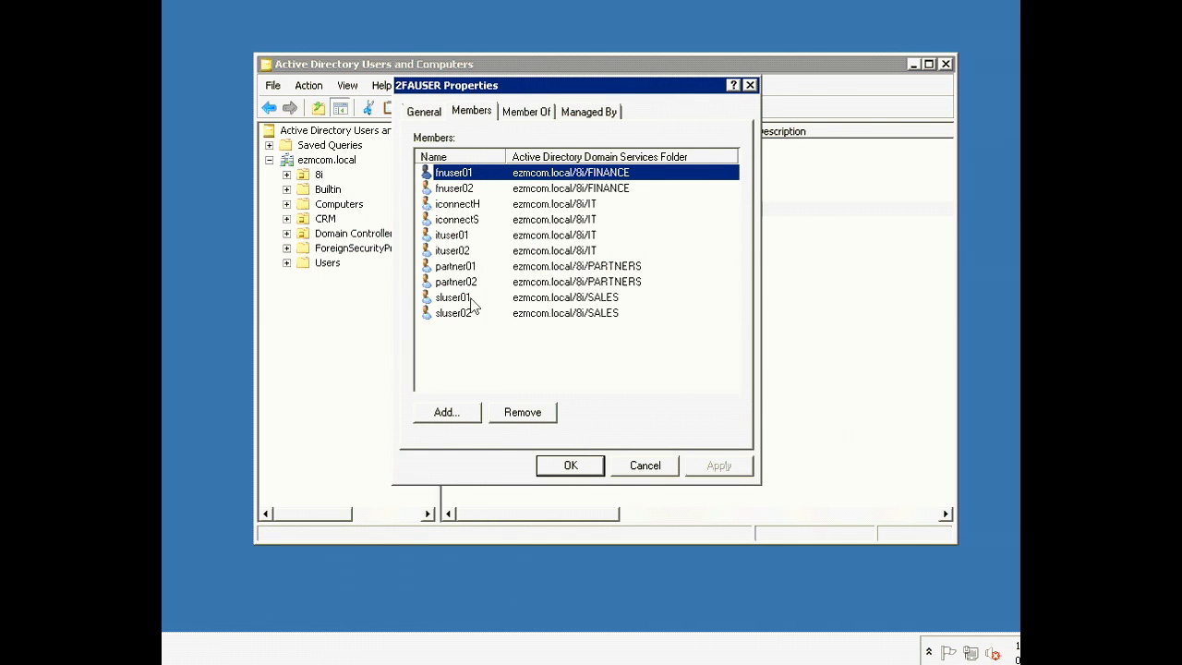
{"action": "left_click", "coordinate": [570, 465]}
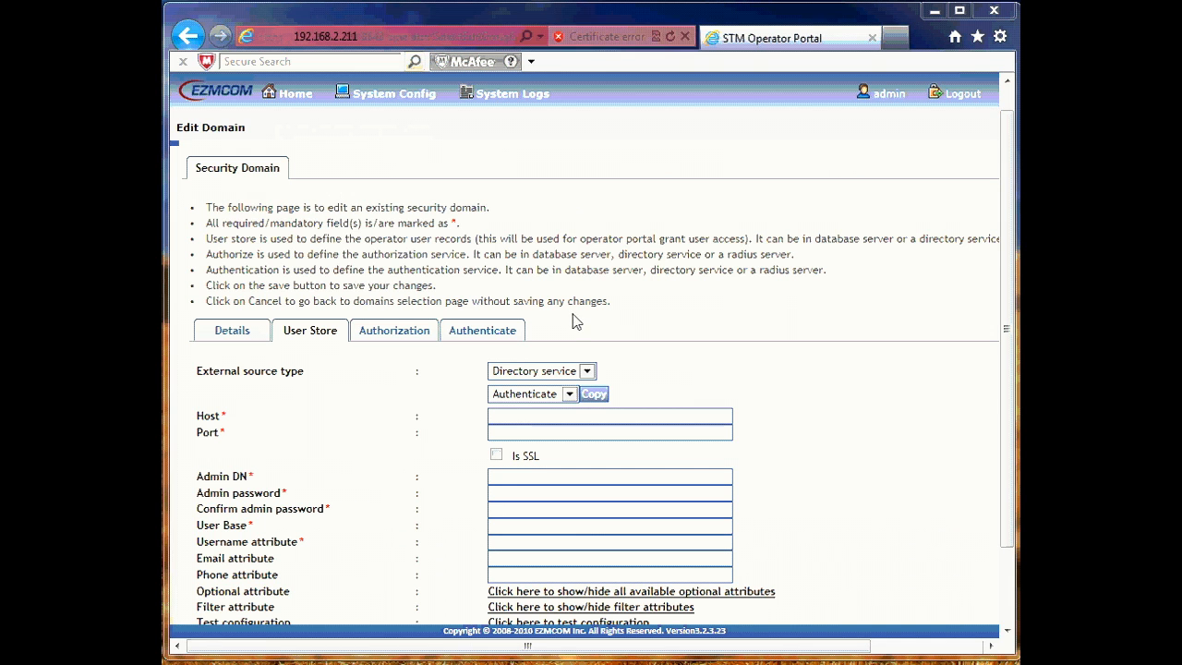
Step: Enter host 192.168.2.40, port 389, admin DN credentials and user base cn=2fauser,ou=8i,dc=ezmcom,dc=local
{"action": "type", "text": "192.168.2"}
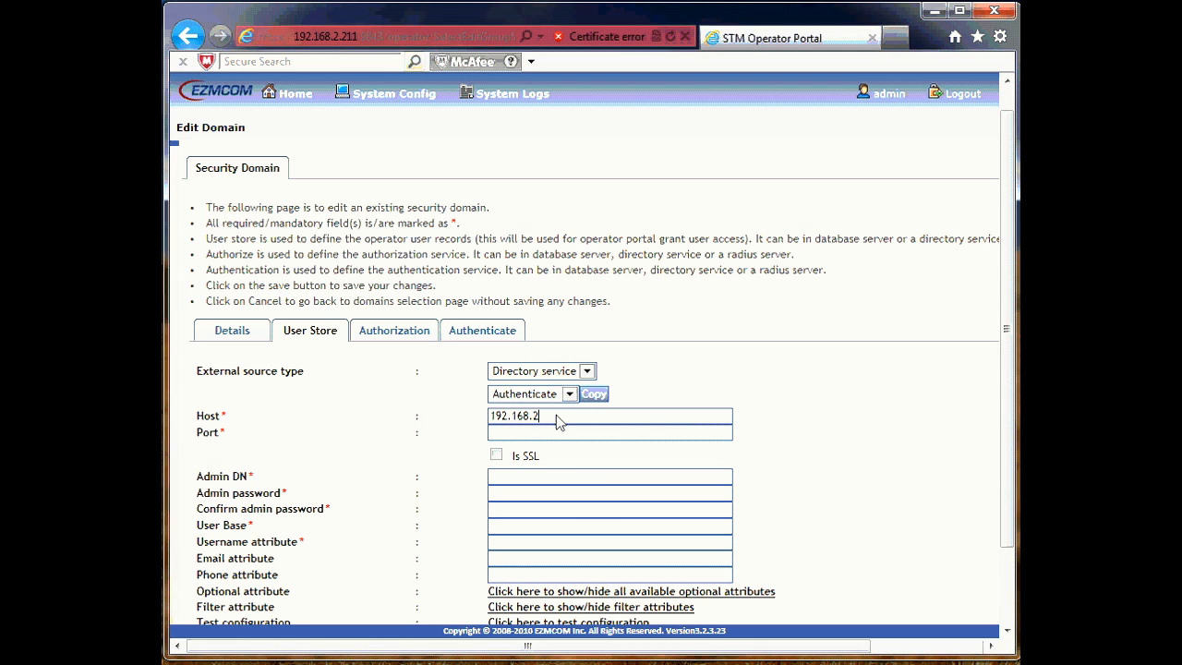
{"action": "type", "text": ".40"}
{"action": "key", "text": "Tab"}
{"action": "scroll", "coordinate": [555, 340], "scroll_direction": "down", "scroll_amount": 1}
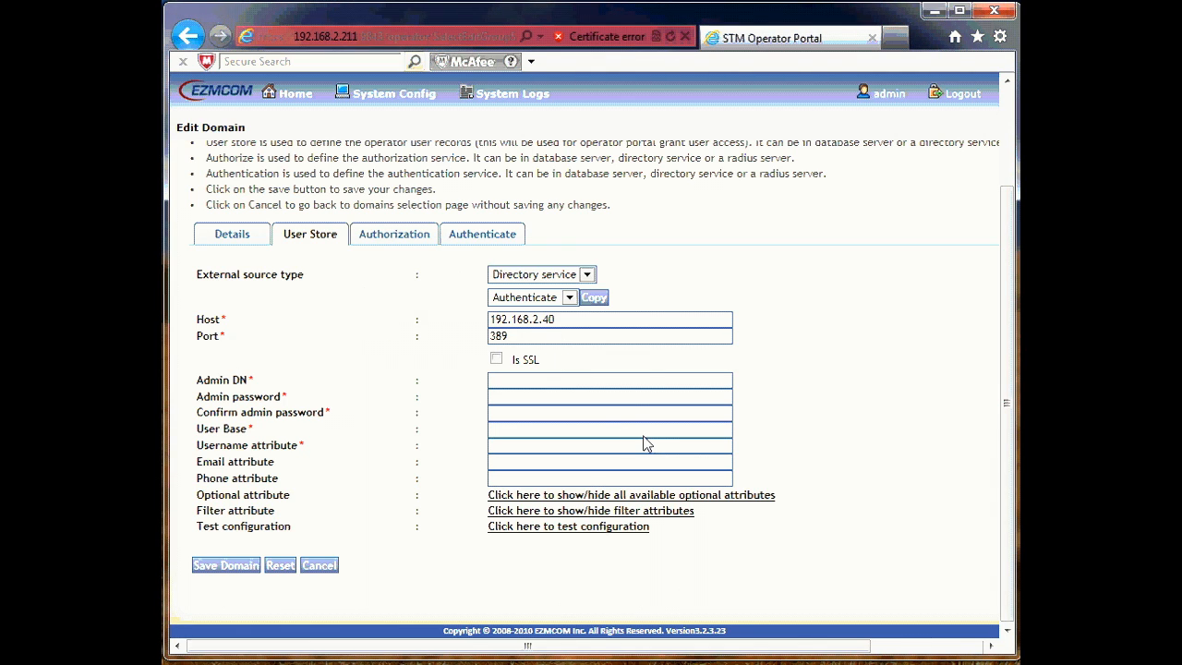
{"action": "left_click", "coordinate": [605, 380]}
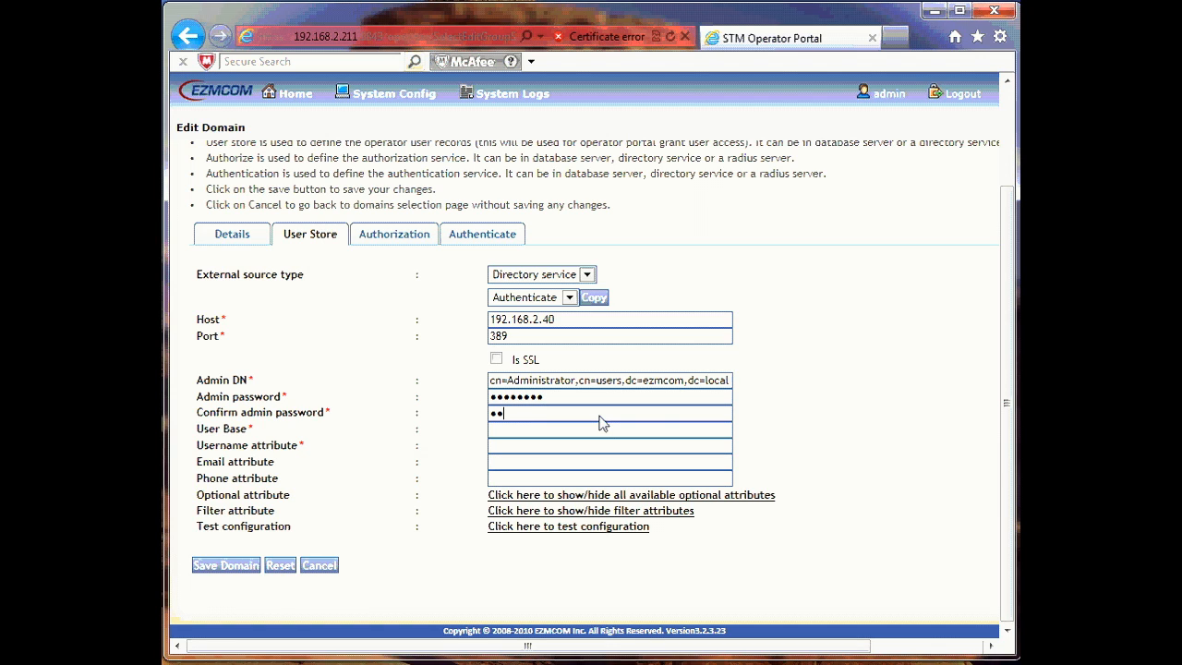
{"action": "left_click", "coordinate": [521, 431]}
{"action": "type", "text": "cn=2fauser,ou=8i,dc="}
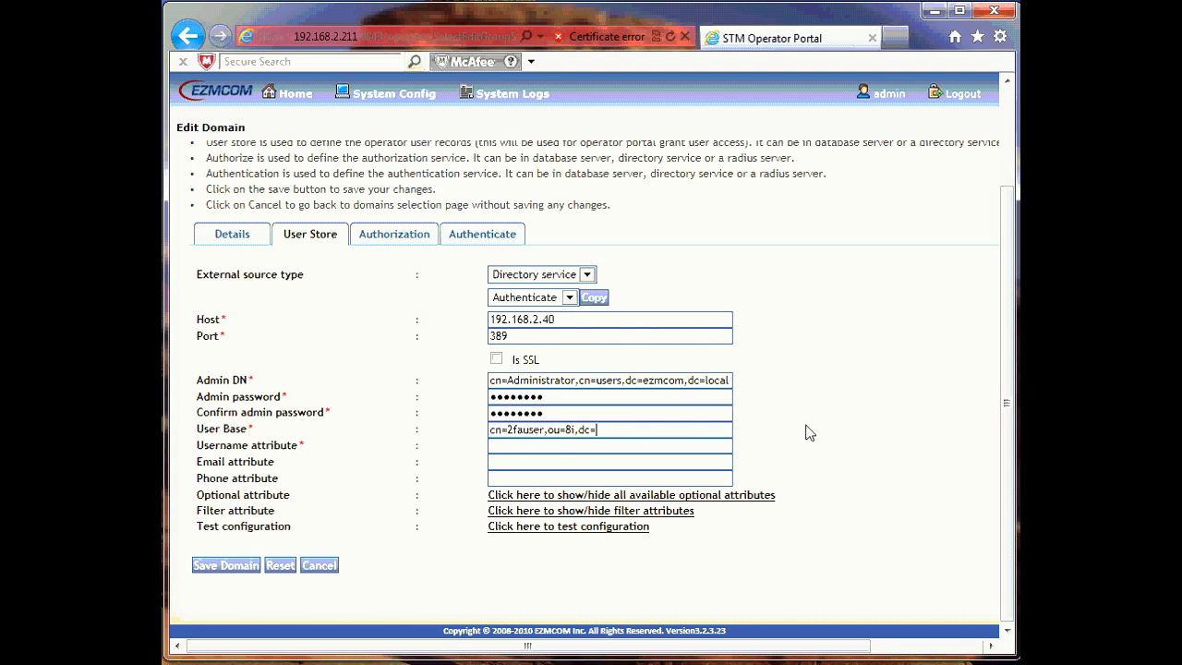
{"action": "type", "text": "mcom,dc=local"}
Step: Map cn, mail and telephoneNumber attributes and pass the directory configuration test
{"action": "left_click", "coordinate": [541, 445]}
{"action": "type", "text": "cn"}
{"action": "left_click", "coordinate": [560, 463]}
{"action": "type", "text": "mail"}
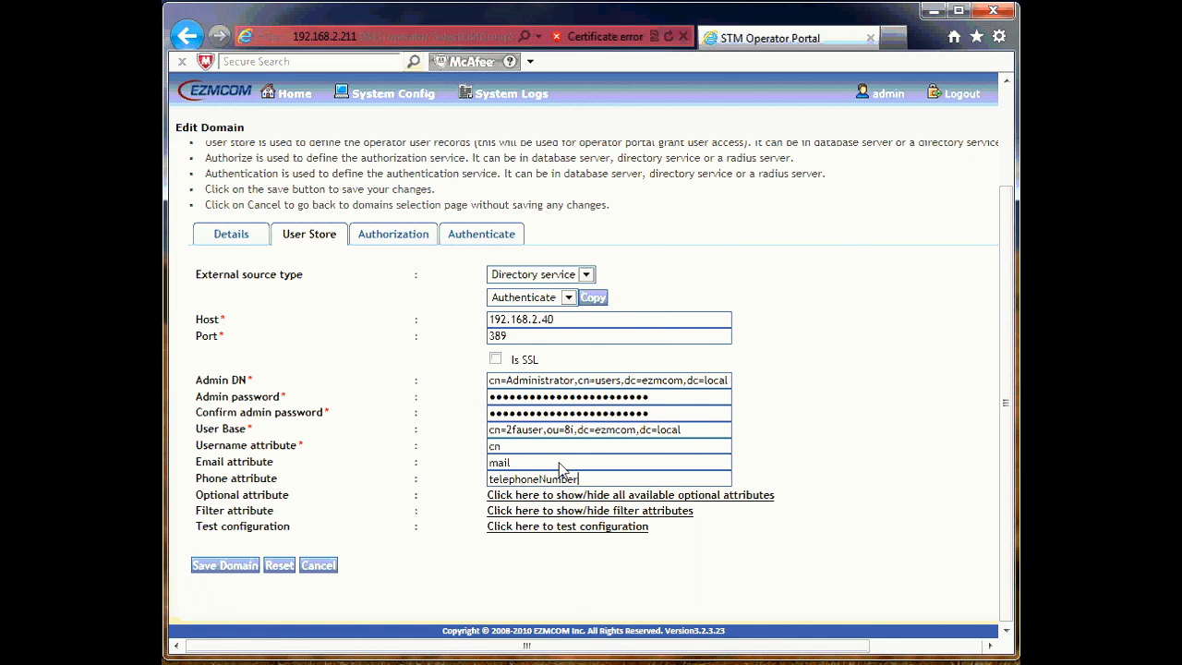
{"action": "left_click", "coordinate": [596, 527]}
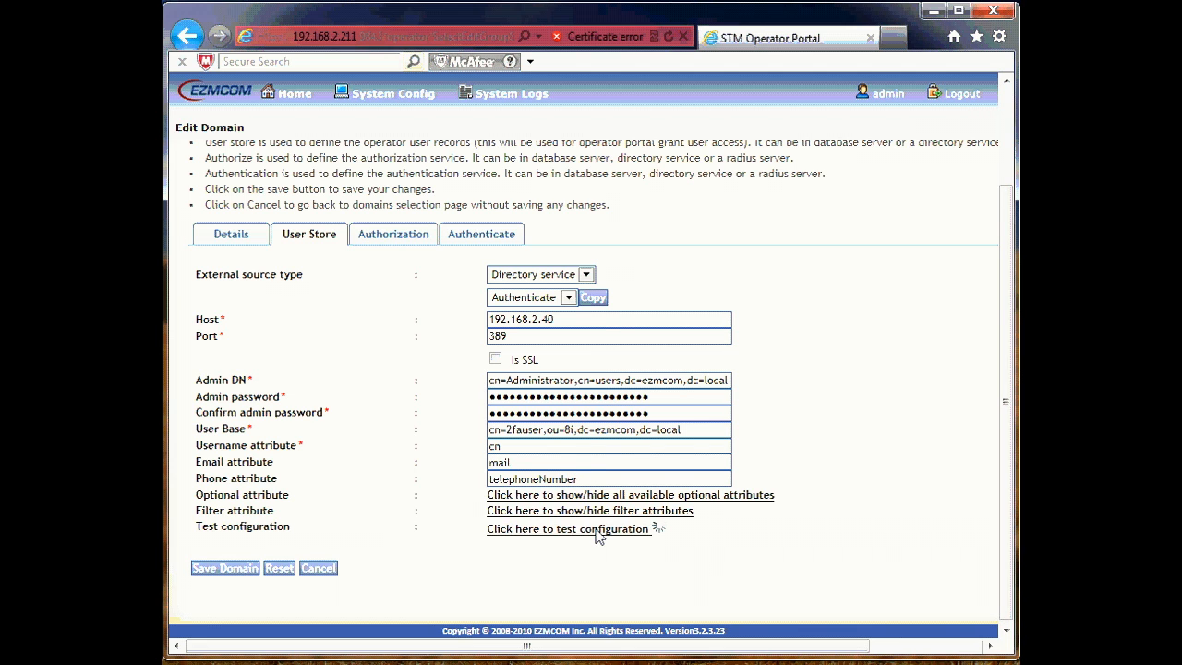
{"action": "left_click", "coordinate": [549, 396]}
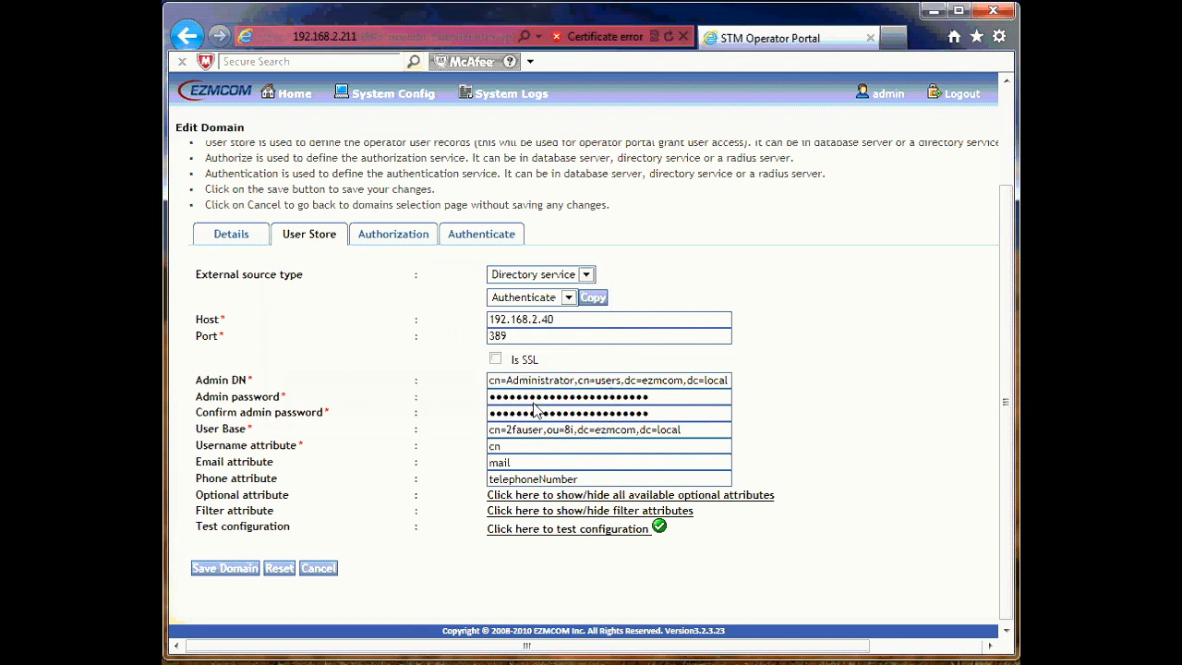
Step: Set authorization to the directory service, copying the User Store connection settings
{"action": "left_click", "coordinate": [397, 237]}
{"action": "left_click", "coordinate": [557, 372]}
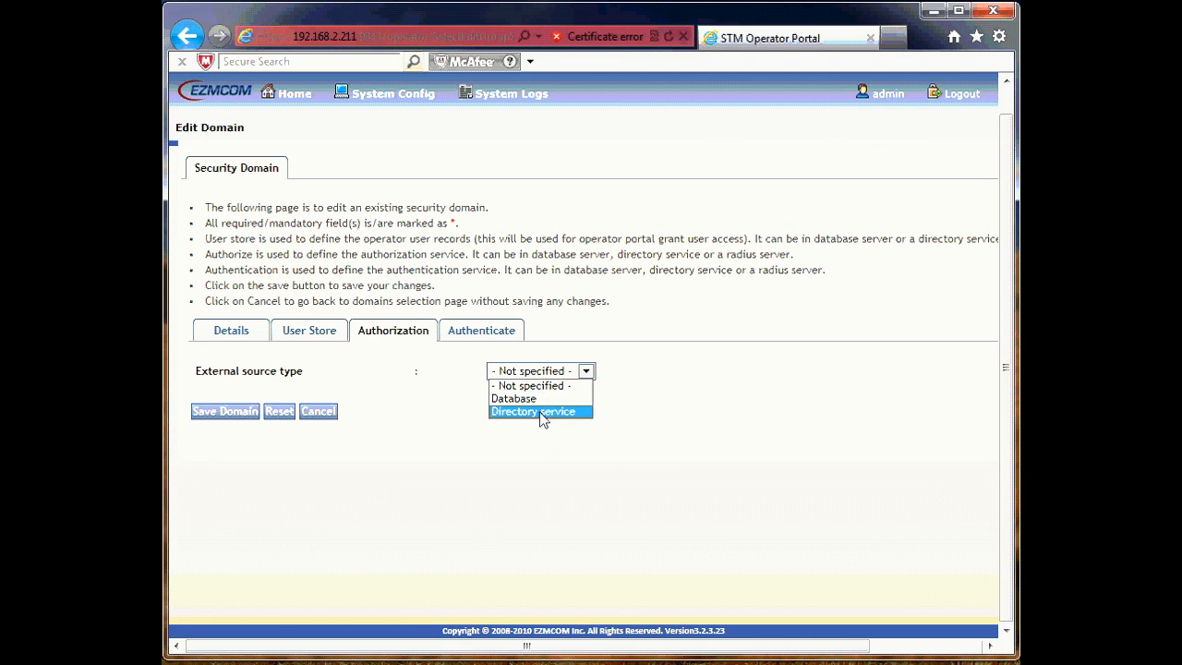
{"action": "left_click", "coordinate": [542, 417]}
{"action": "left_click", "coordinate": [590, 395]}
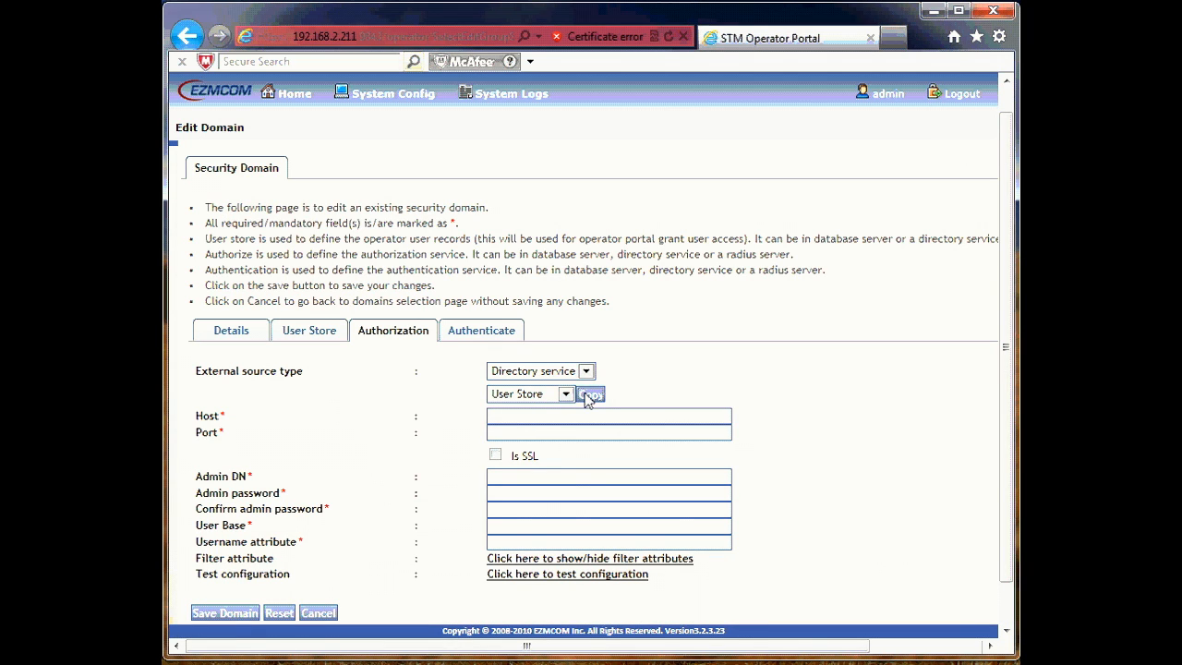
Step: Enter the directory admin password and confirm the authorization connection test to 192.168.2.40:389 succeeds
{"action": "left_click", "coordinate": [548, 495]}
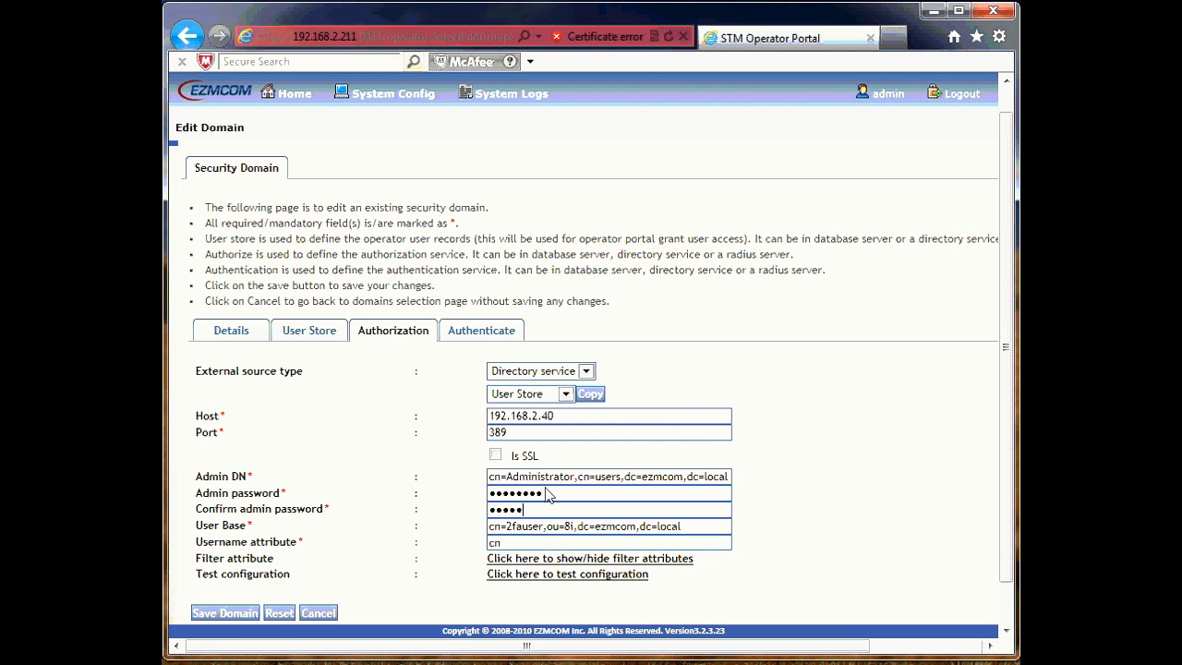
{"action": "left_click", "coordinate": [525, 574]}
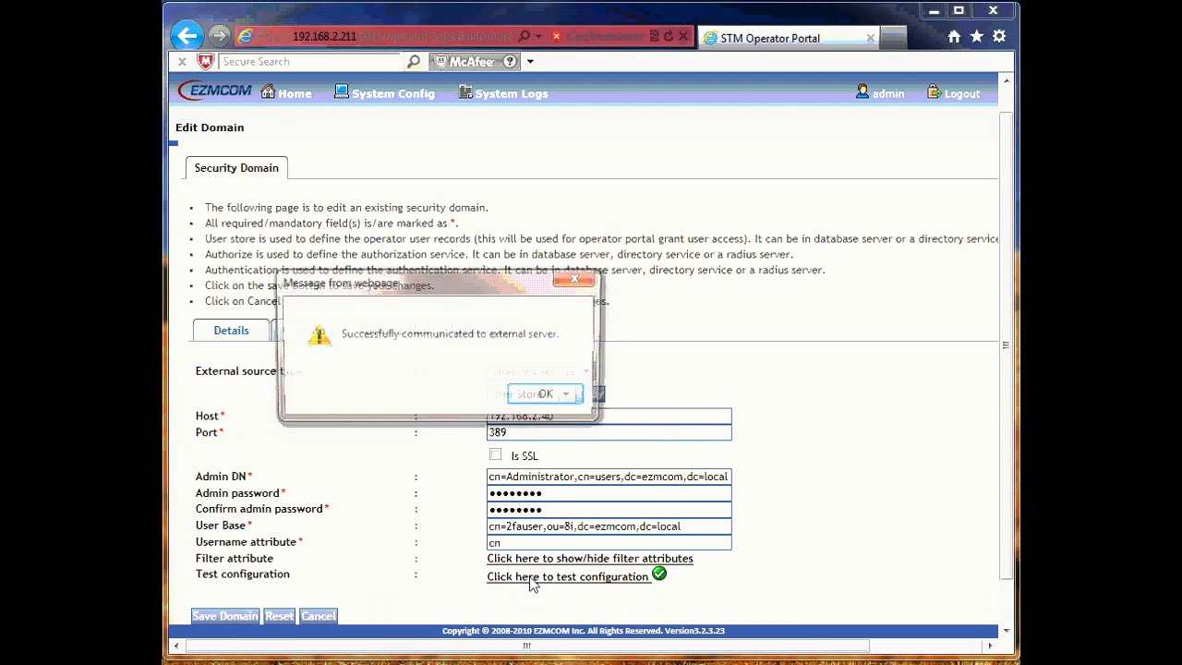
{"action": "left_click", "coordinate": [547, 397]}
{"action": "left_click", "coordinate": [482, 336]}
Step: Set authentication to the directory service and enter the directory admin password
{"action": "left_click", "coordinate": [582, 369]}
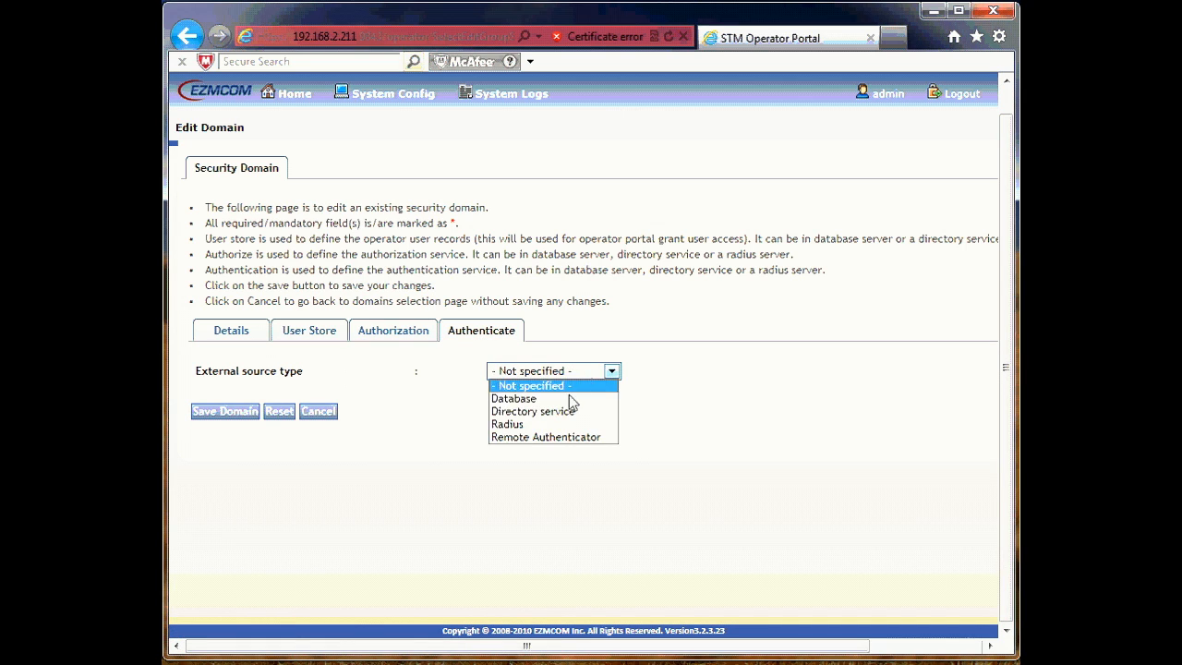
{"action": "left_click", "coordinate": [562, 410]}
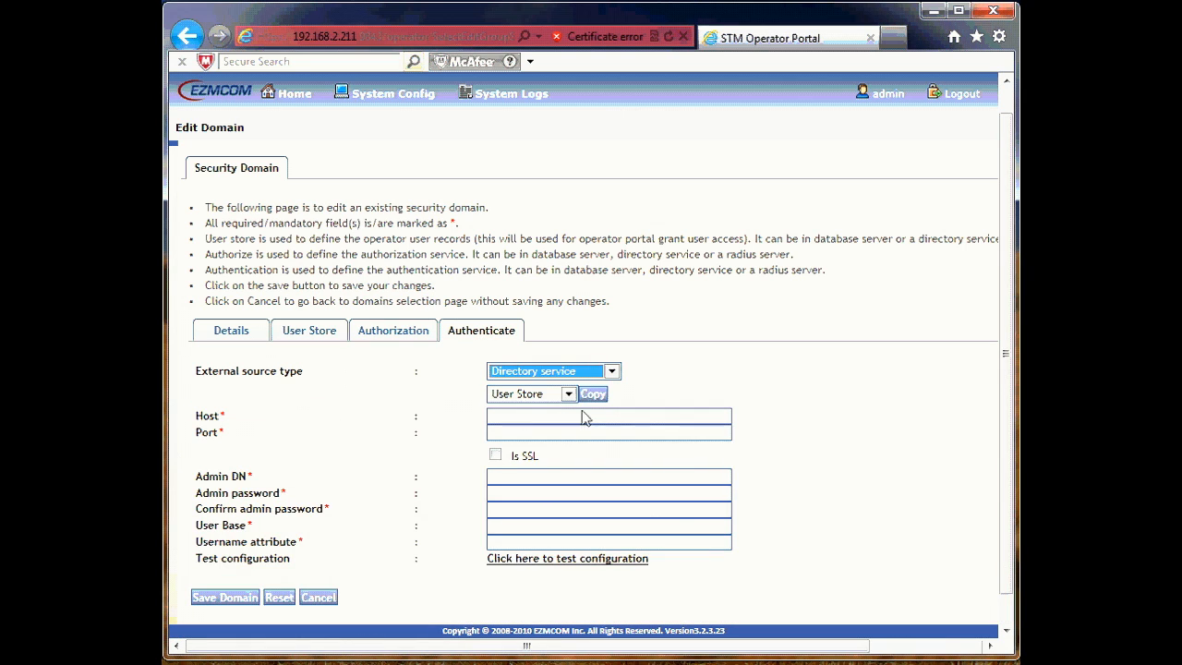
{"action": "left_click", "coordinate": [584, 496]}
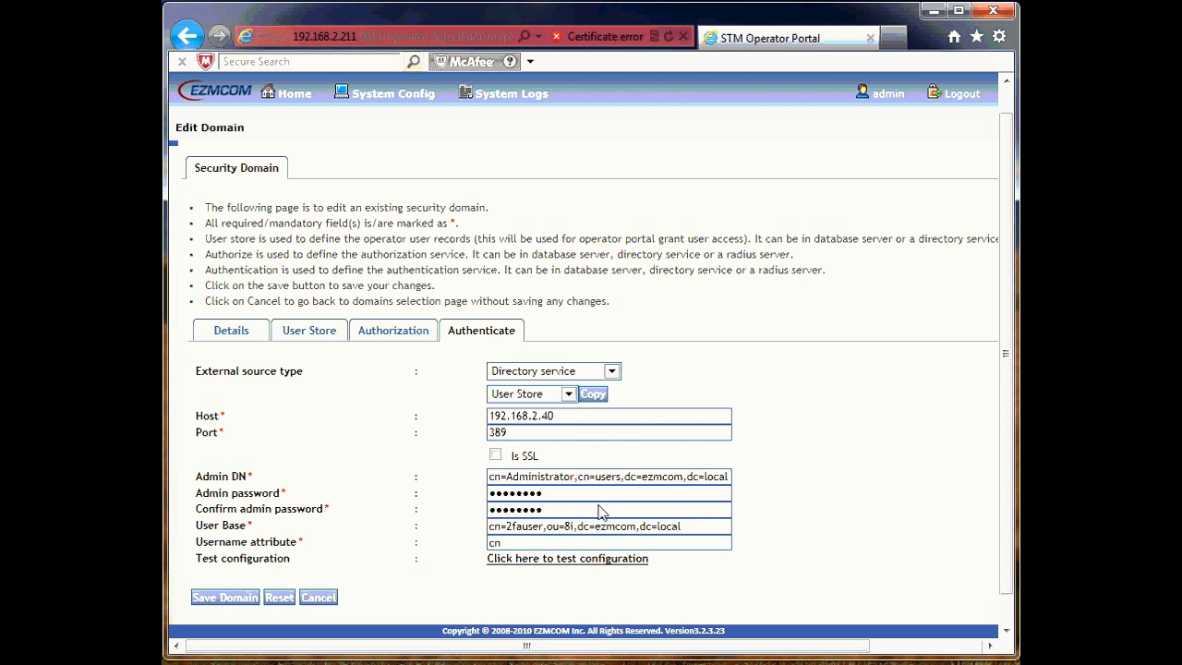
Step: Confirm the authentication connection test succeeds, then save the domain with all changes
{"action": "left_click", "coordinate": [529, 562]}
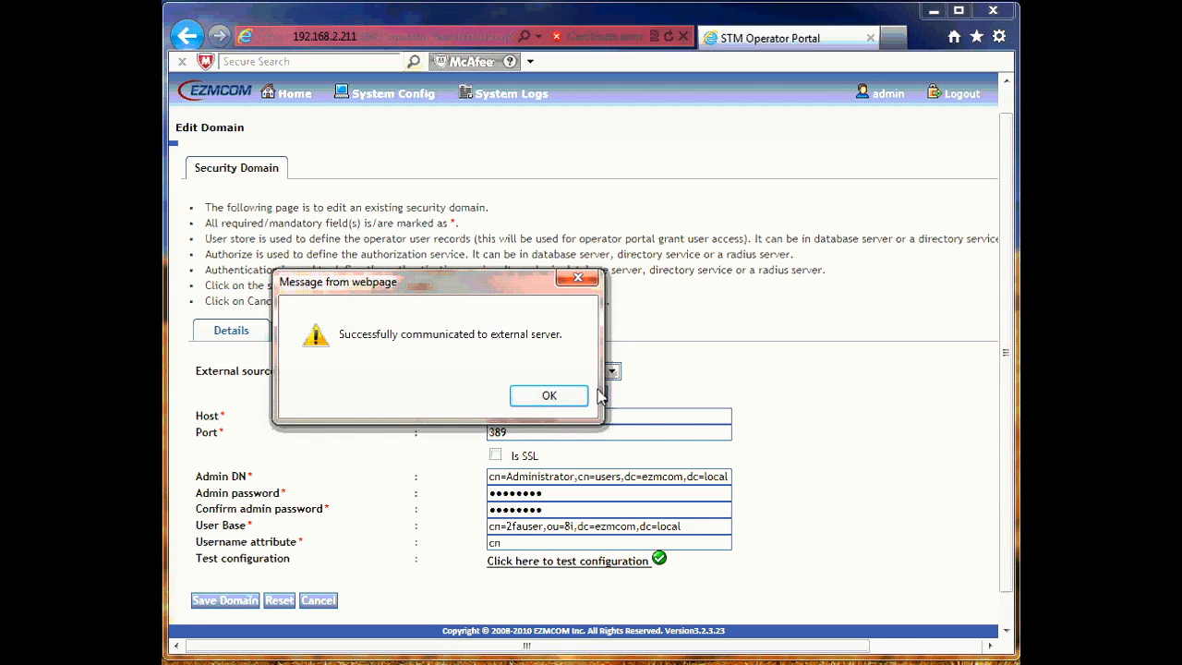
{"action": "left_click", "coordinate": [558, 397]}
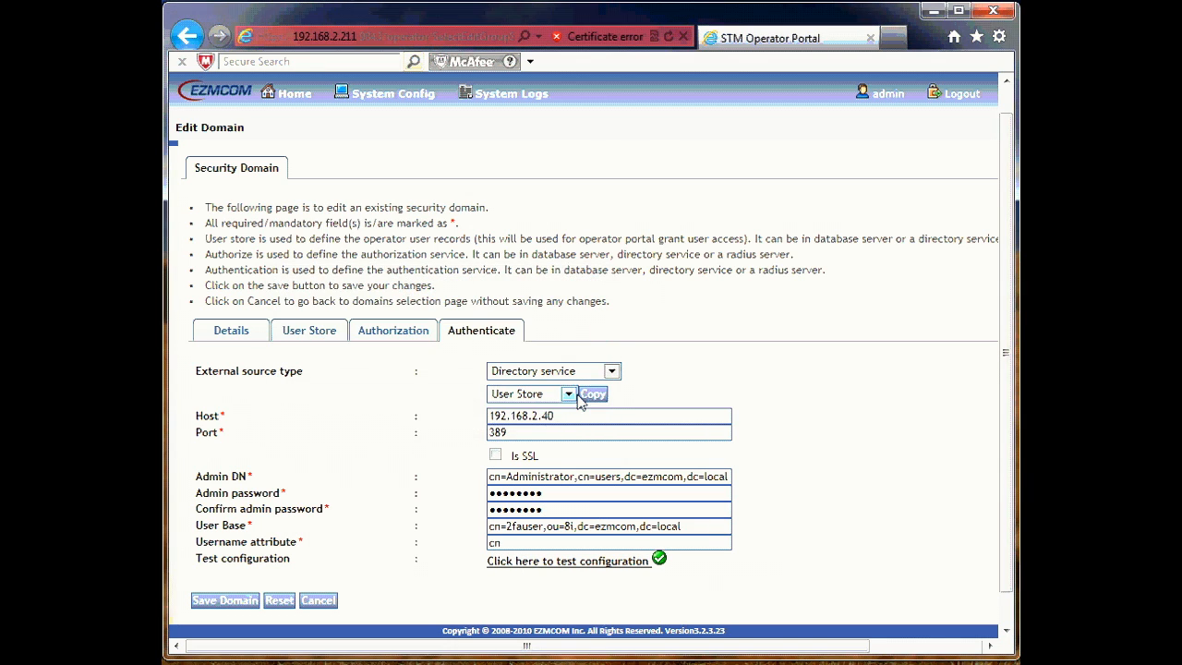
{"action": "left_click", "coordinate": [230, 600]}
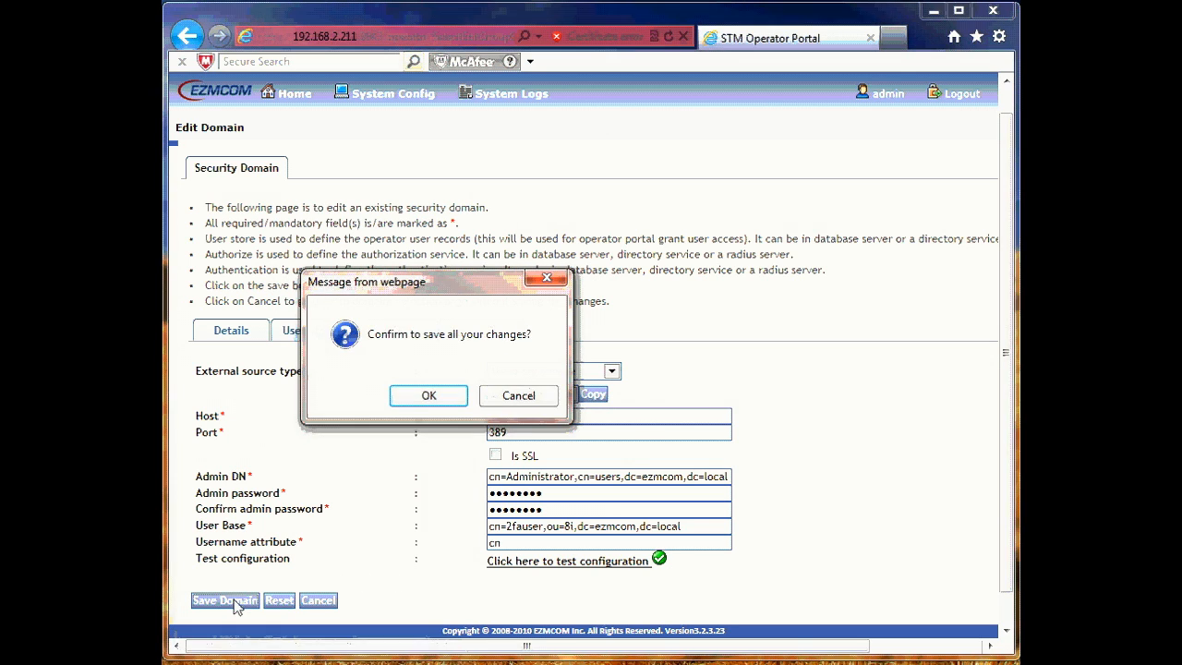
{"action": "left_click", "coordinate": [428, 395]}
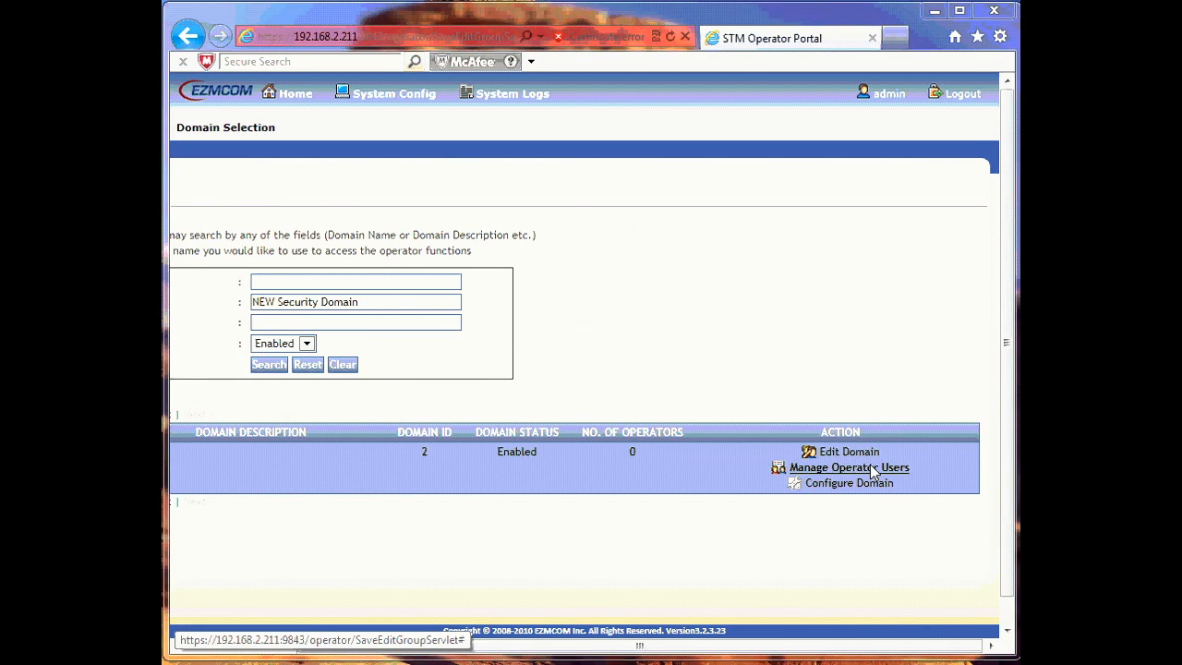
Step: Assign the first partner user as an operator of NEW Security Domain, then log out
{"action": "left_click", "coordinate": [835, 477]}
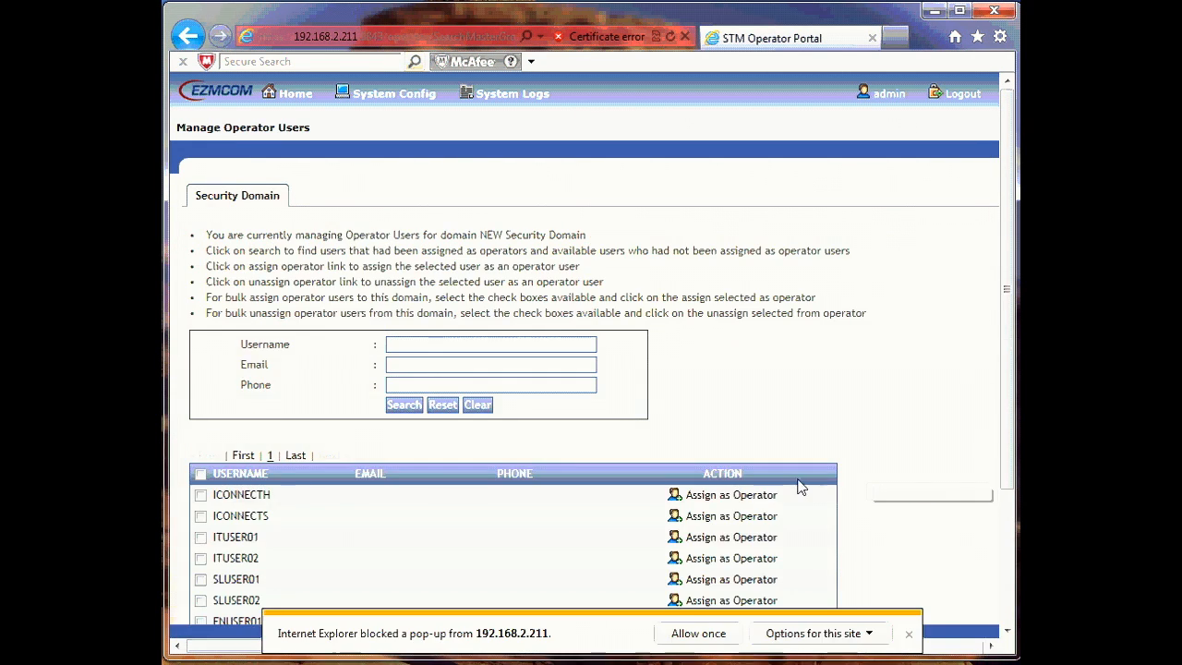
{"action": "left_click_drag", "start_coordinate": [1011, 307], "coordinate": [1011, 448]}
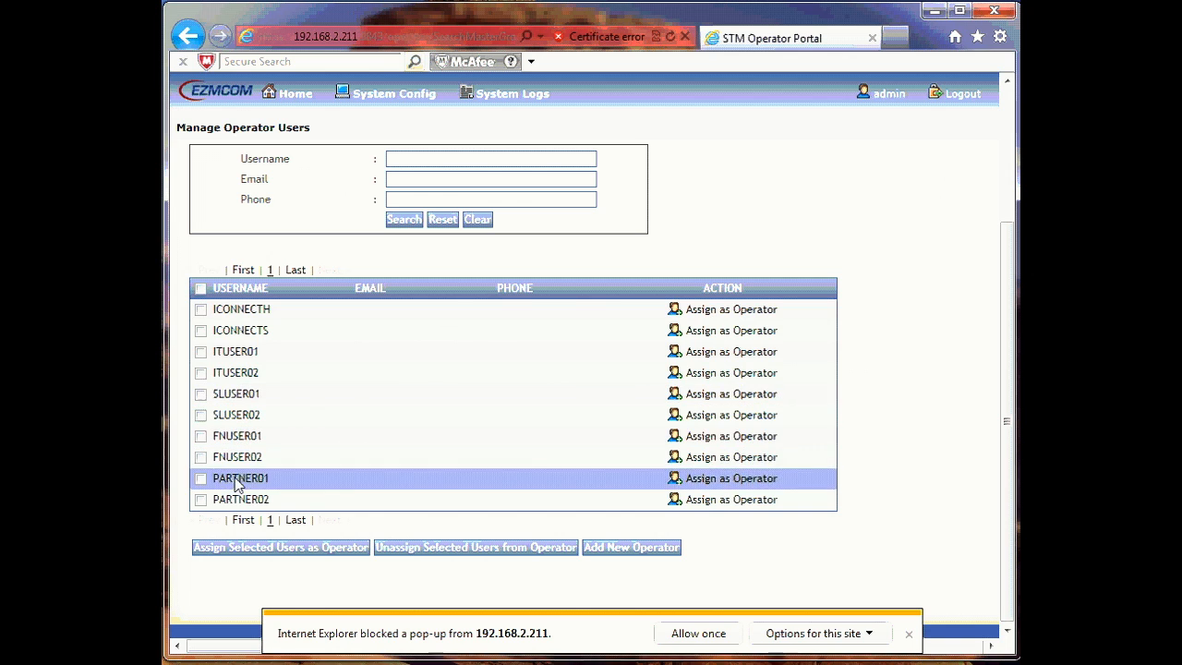
{"action": "left_click", "coordinate": [200, 479]}
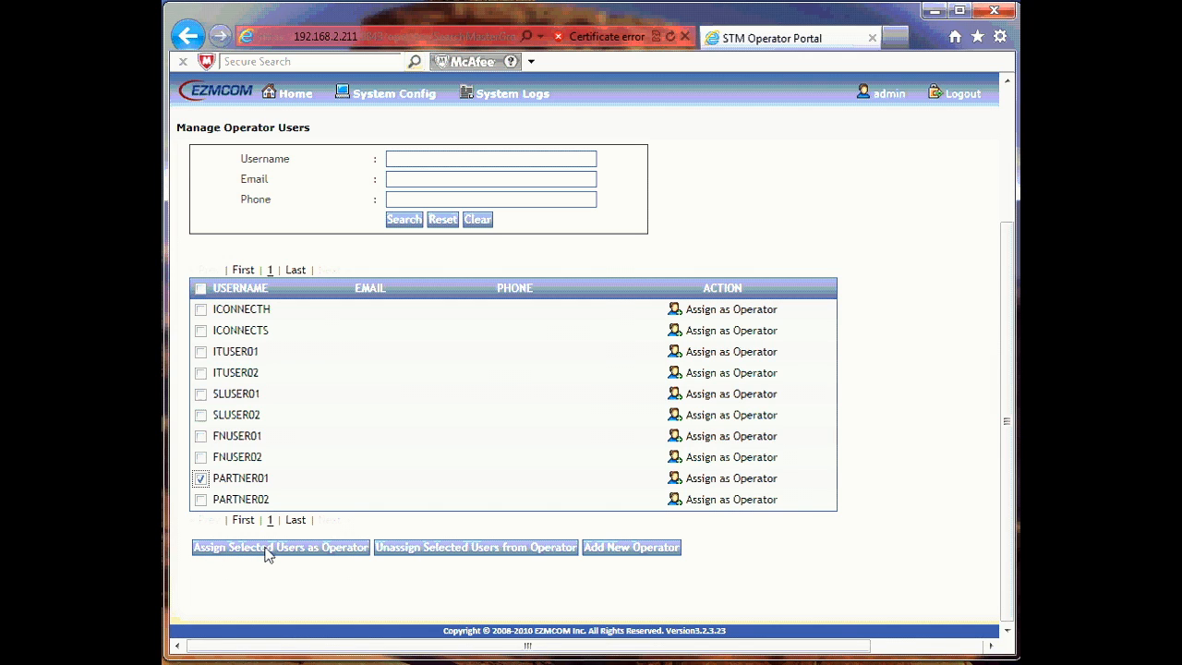
{"action": "left_click", "coordinate": [267, 552]}
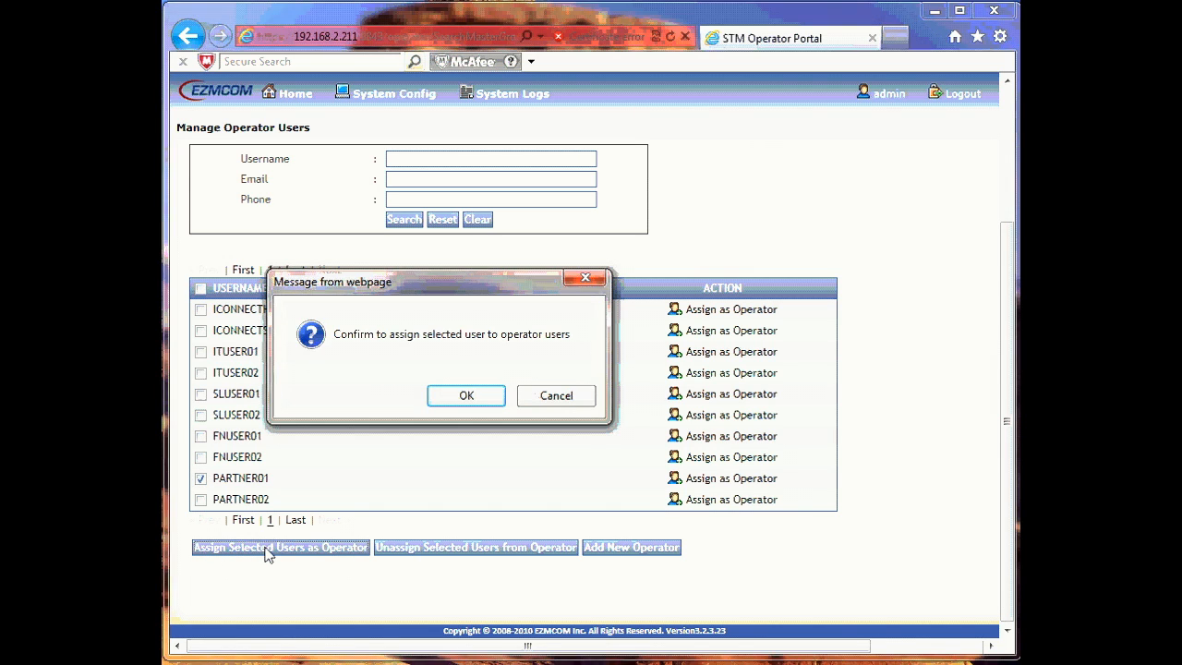
{"action": "left_click", "coordinate": [466, 397]}
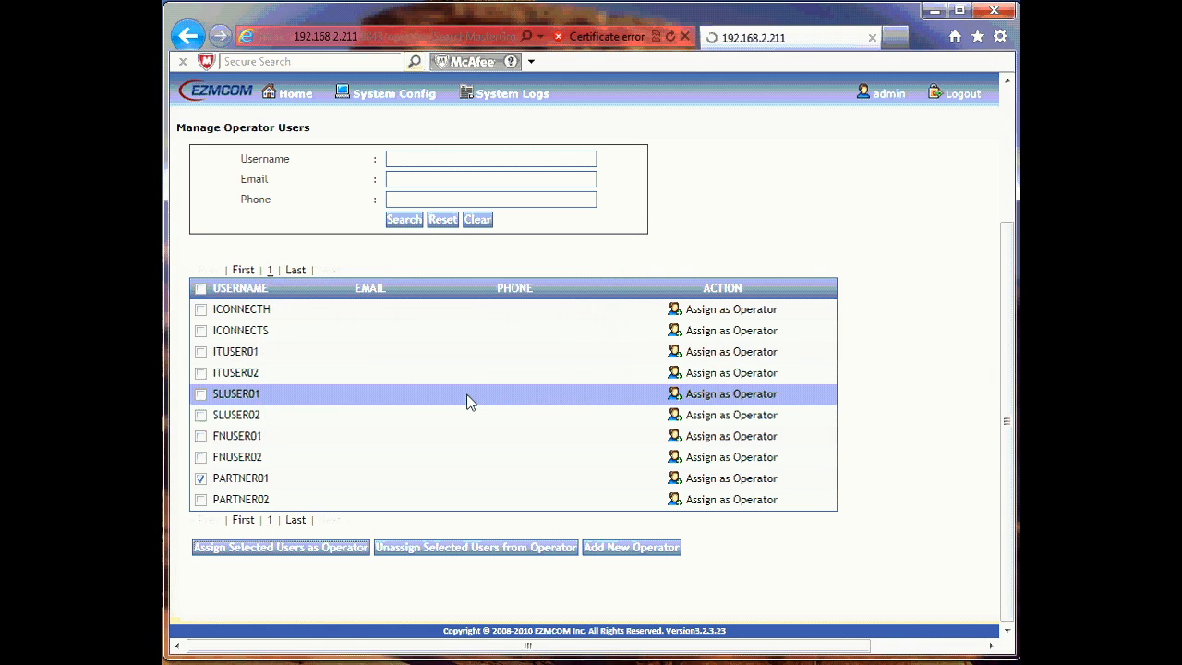
{"action": "left_click", "coordinate": [958, 95]}
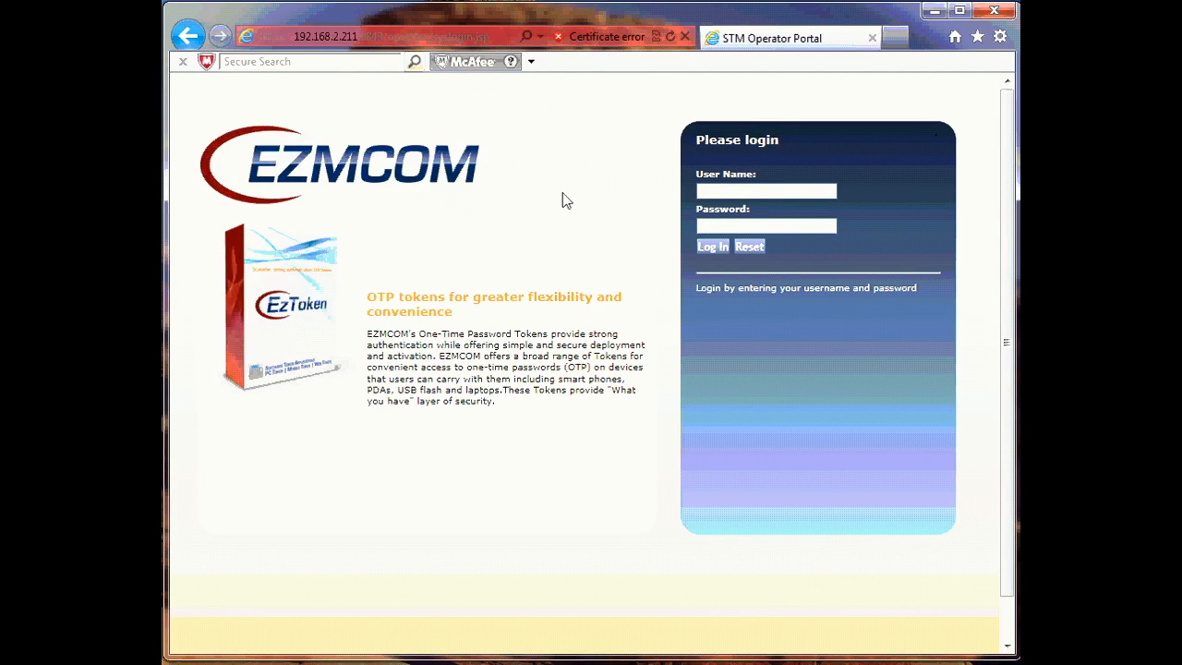
Step: Change the login address to the /operator page and load it
{"action": "left_click", "coordinate": [458, 37]}
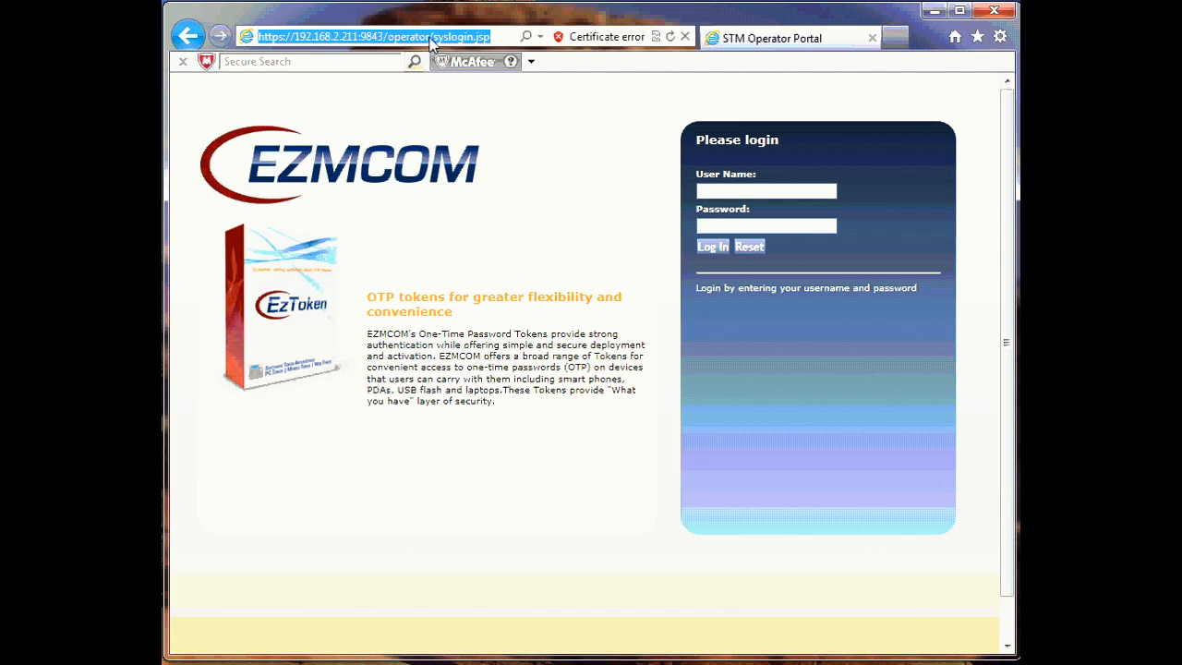
{"action": "left_click", "coordinate": [431, 39]}
{"action": "left_click", "coordinate": [506, 67]}
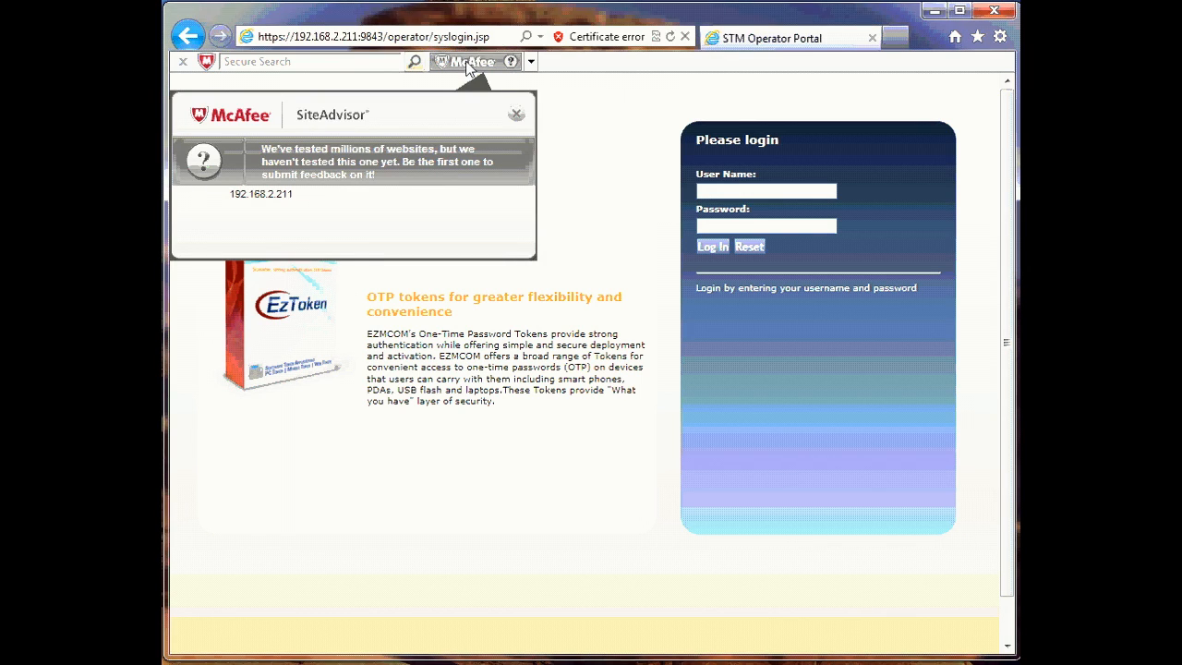
{"action": "key", "text": "Delete"}
{"action": "key", "text": "Delete"}
{"action": "key", "text": "Delete"}
{"action": "key", "text": "Delete"}
{"action": "key", "text": "Delete"}
{"action": "key", "text": "Delete"}
{"action": "key", "text": "Delete"}
{"action": "key", "text": "Delete"}
{"action": "key", "text": "Delete"}
{"action": "key", "text": "Delete"}
{"action": "key", "text": "Delete"}
{"action": "key", "text": "Delete"}
{"action": "key", "text": "Delete"}
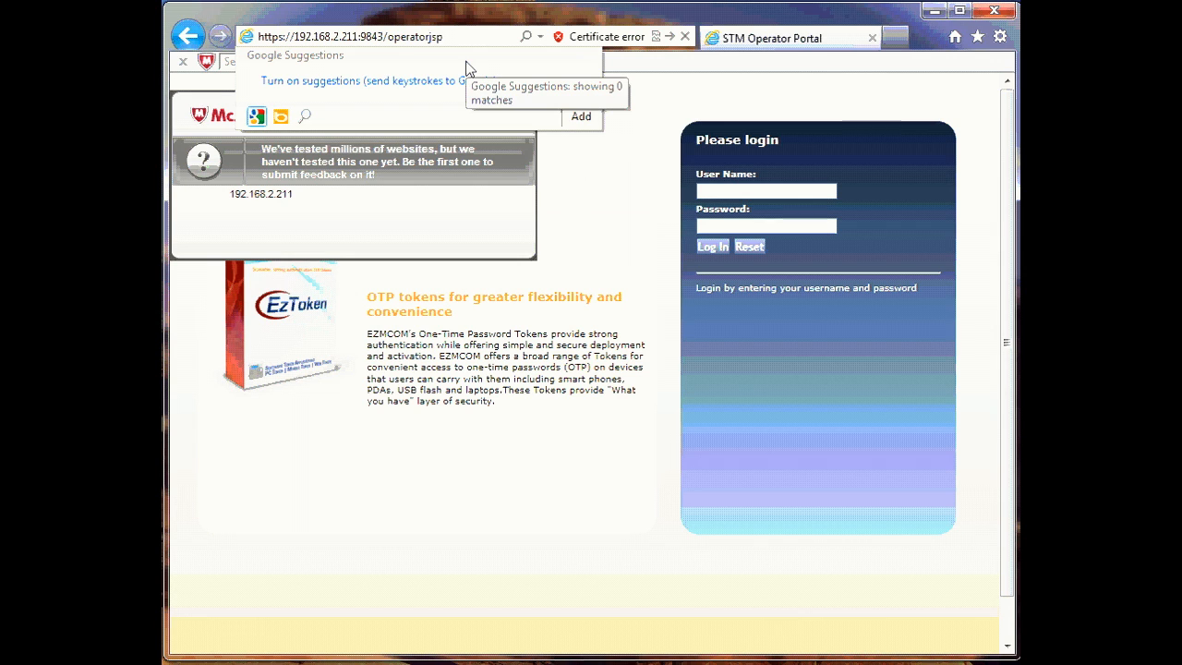
{"action": "key", "text": "Return"}
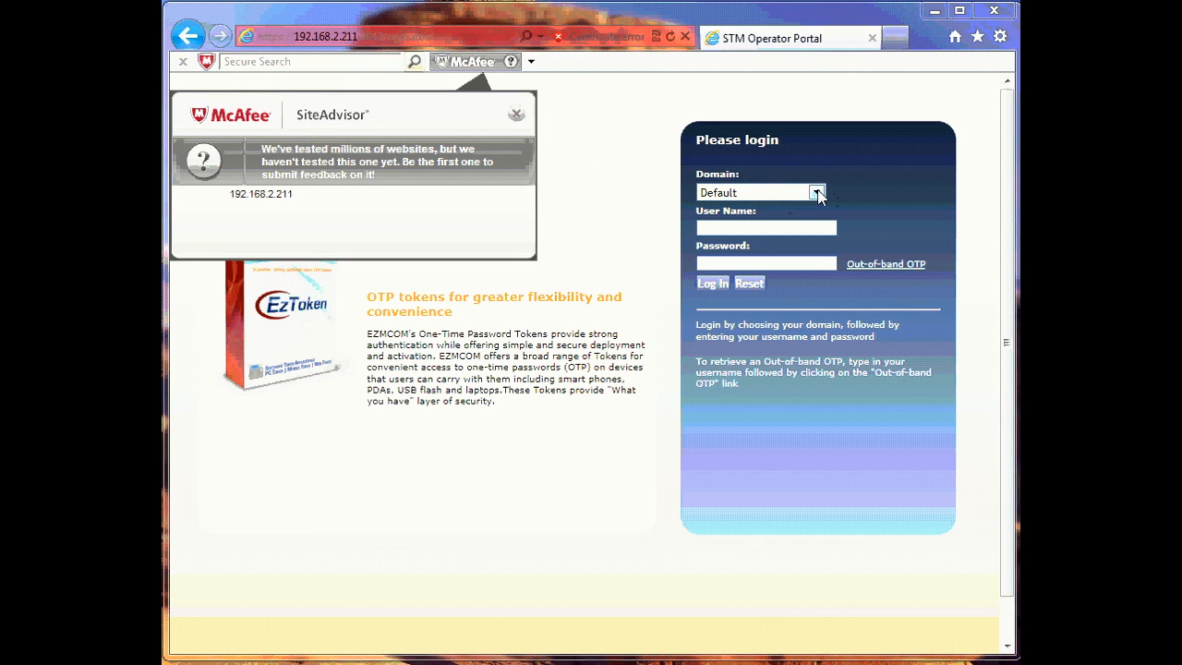
Step: Sign in to the Default domain with the operator credentials, then log out
{"action": "left_click", "coordinate": [816, 193]}
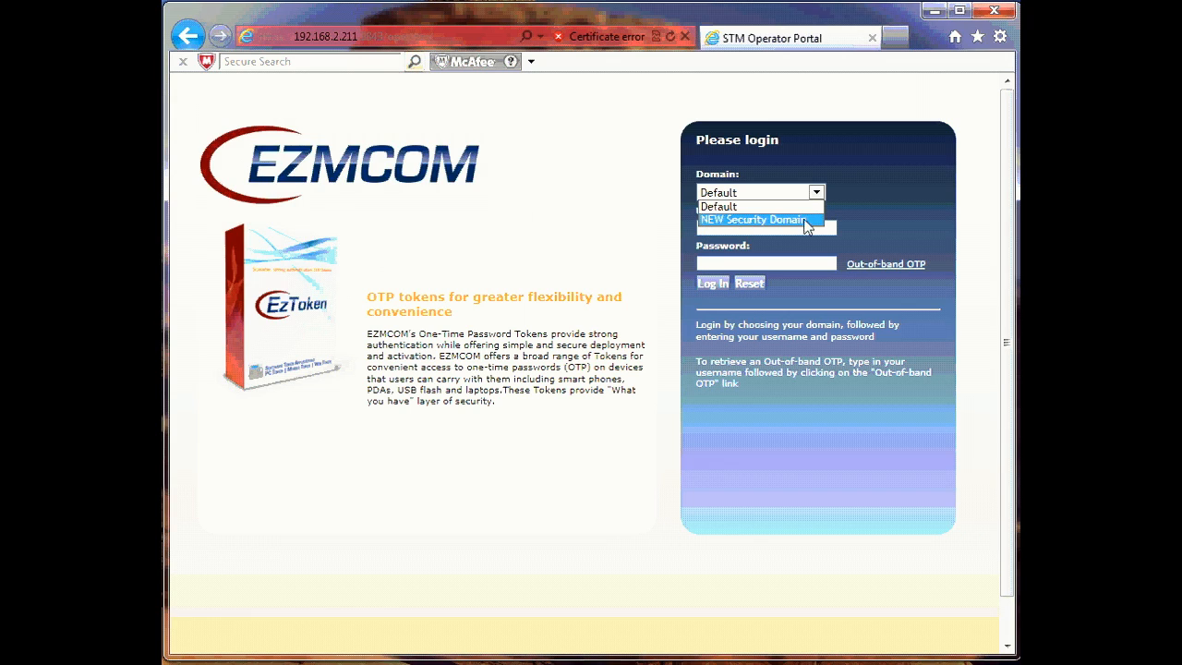
{"action": "left_click", "coordinate": [750, 207]}
{"action": "left_click", "coordinate": [746, 228]}
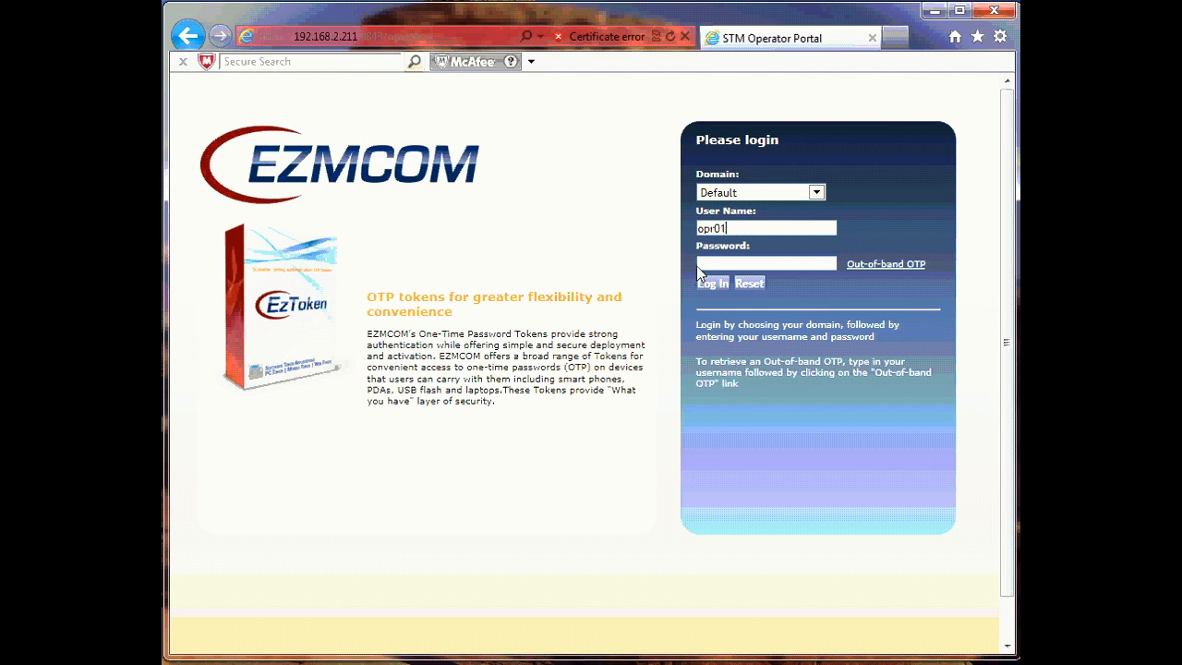
{"action": "type", "text": "•••••"}
{"action": "left_click", "coordinate": [717, 285]}
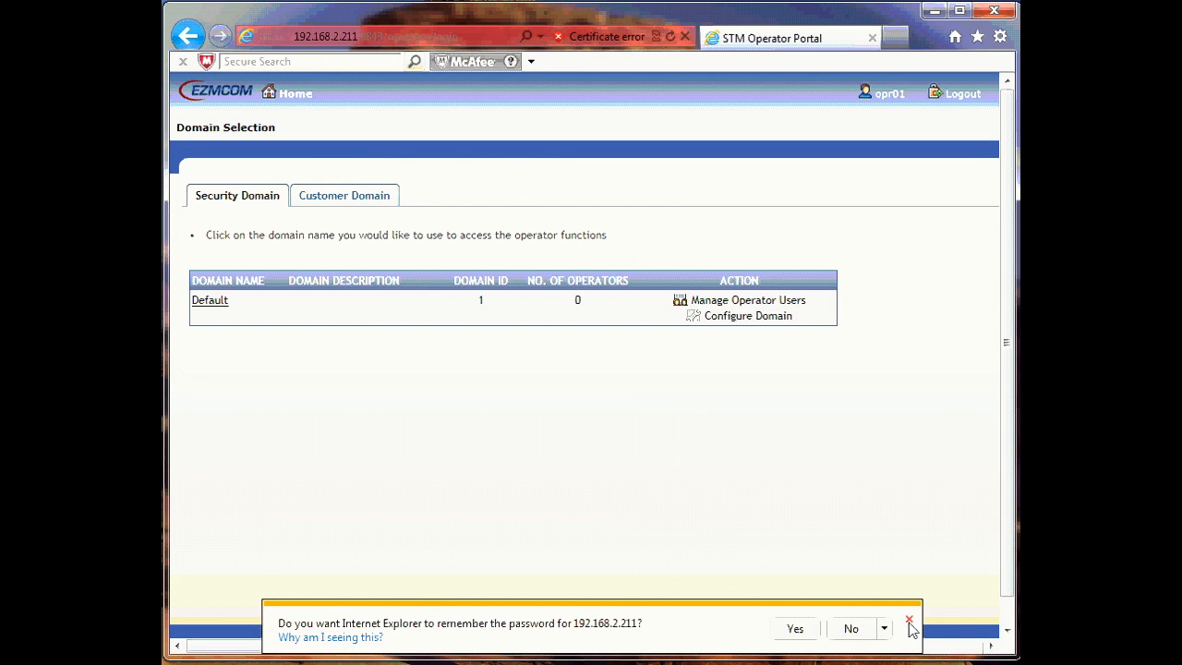
{"action": "left_click", "coordinate": [908, 620]}
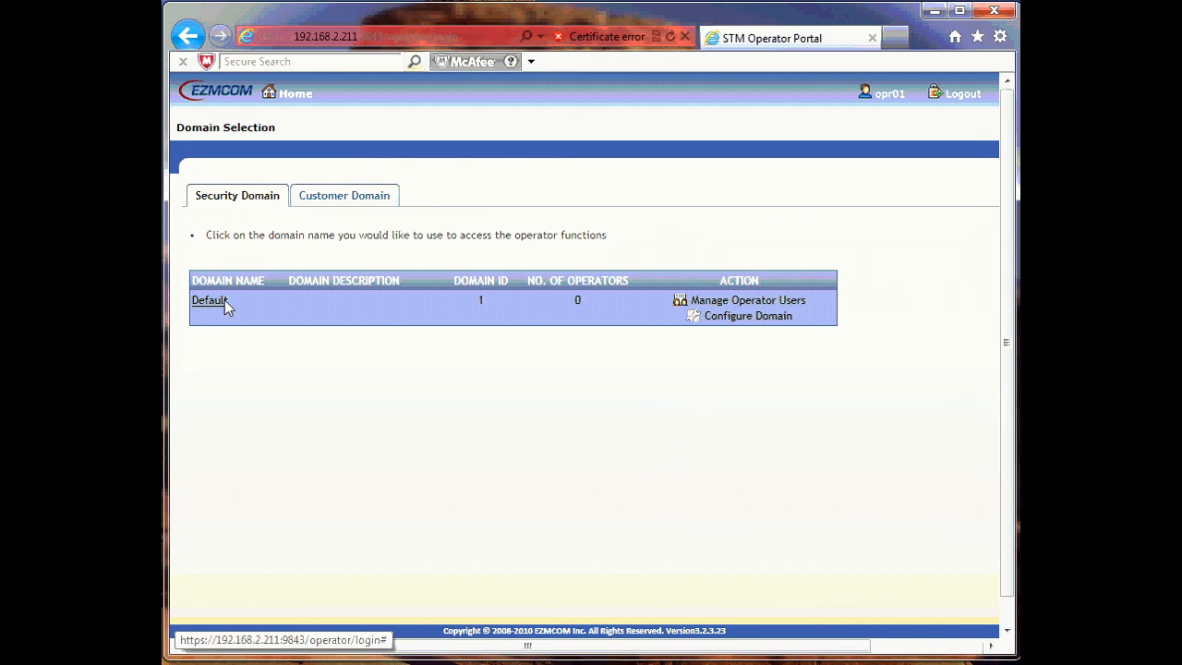
{"action": "left_click", "coordinate": [976, 97]}
{"action": "left_click", "coordinate": [816, 192]}
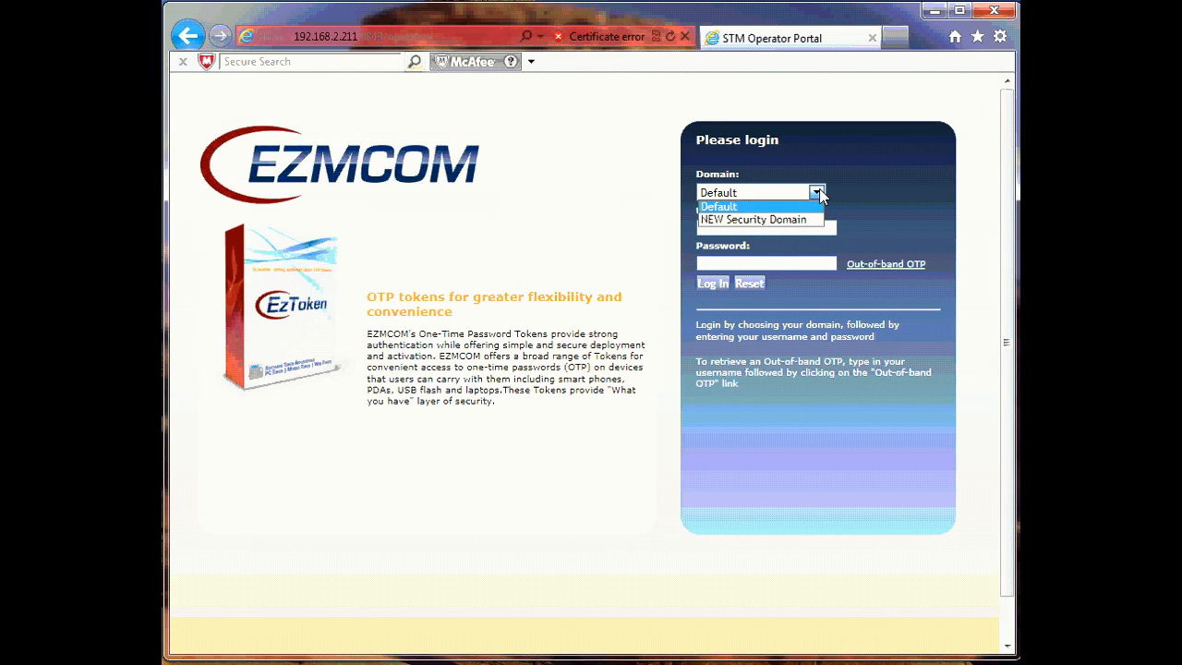
Step: Log in to NEW Security Domain with the partner operator's user name and password, then log out
{"action": "left_click", "coordinate": [759, 221]}
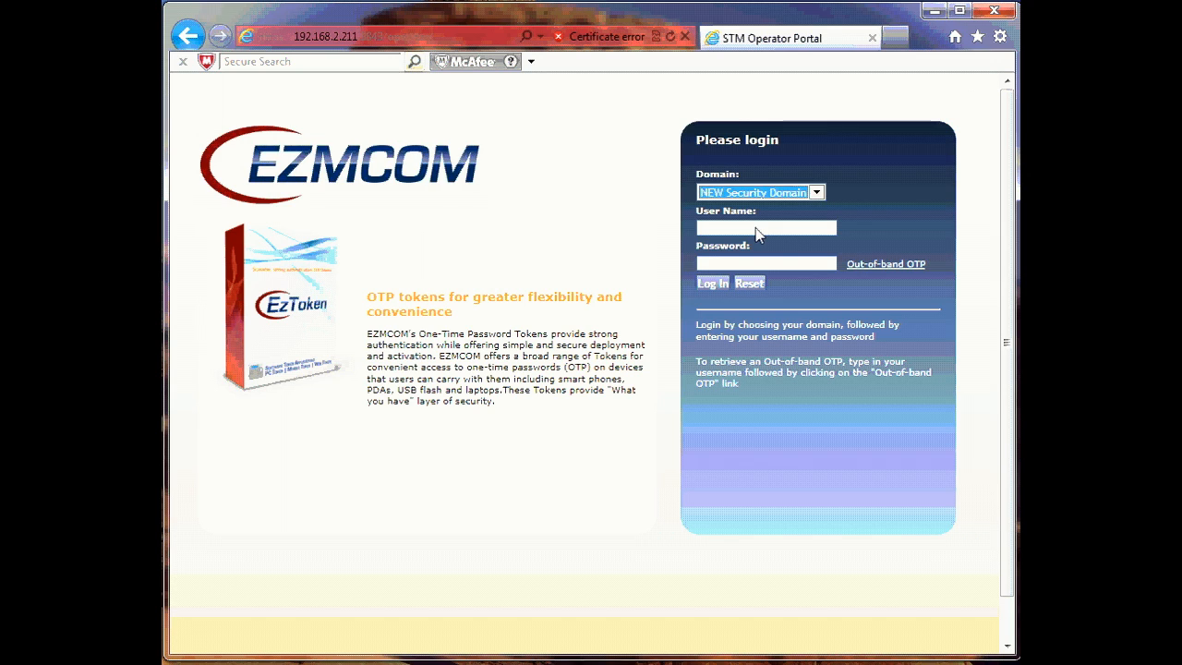
{"action": "left_click", "coordinate": [754, 231]}
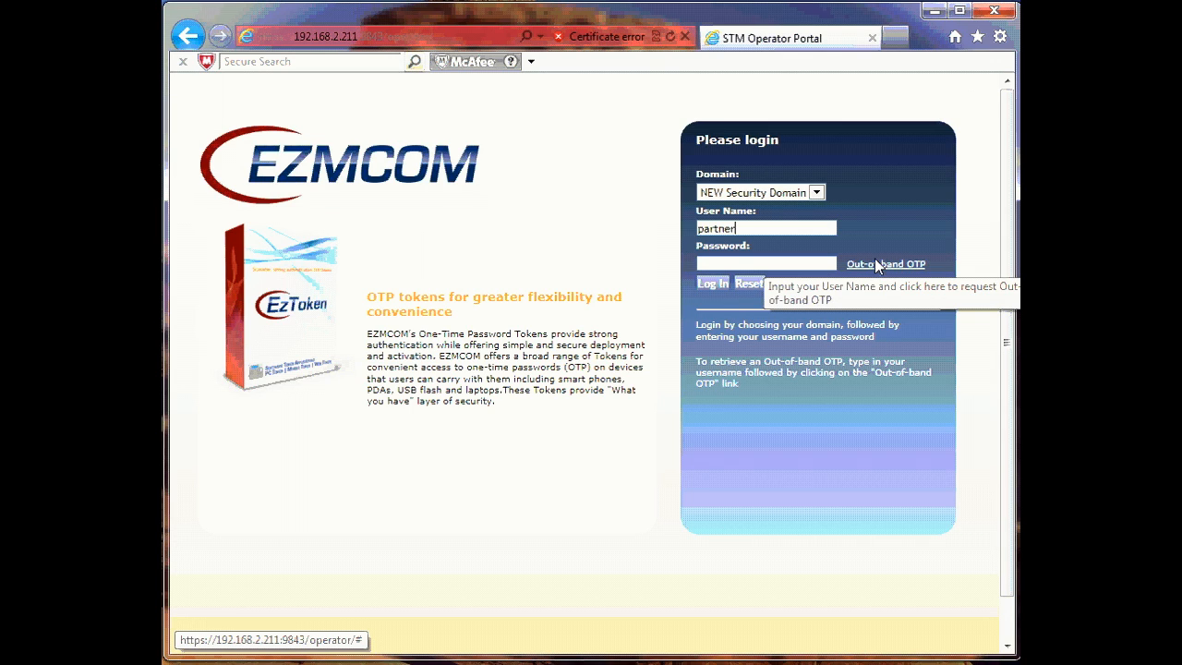
{"action": "left_click", "coordinate": [803, 266]}
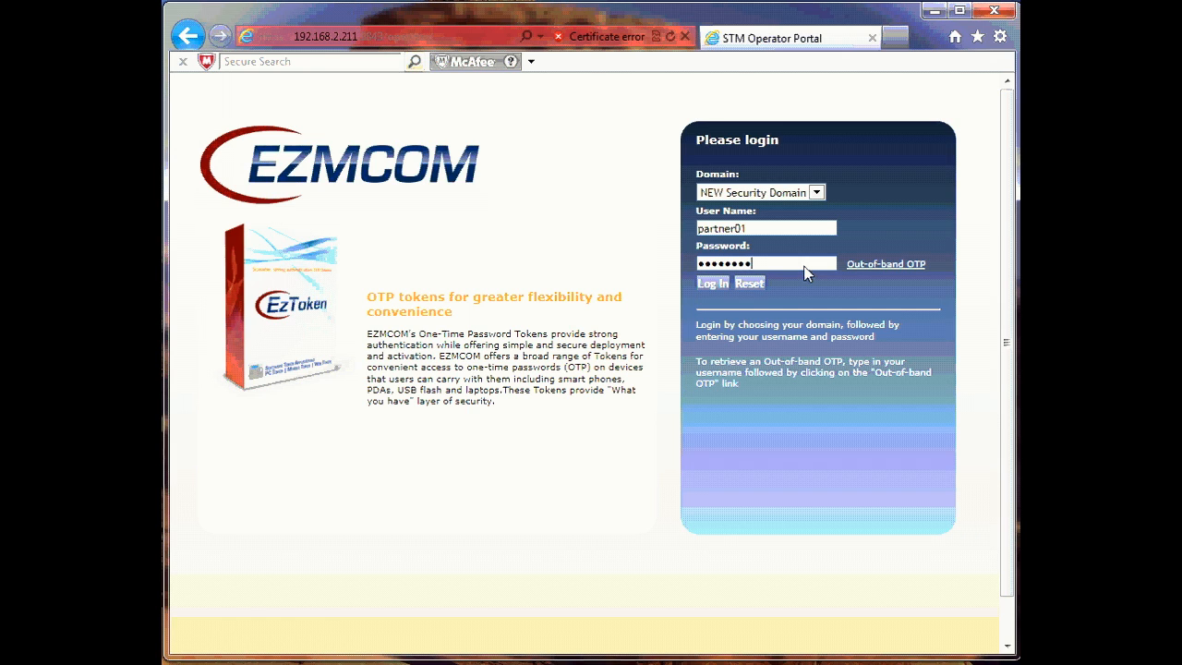
{"action": "left_click", "coordinate": [712, 284]}
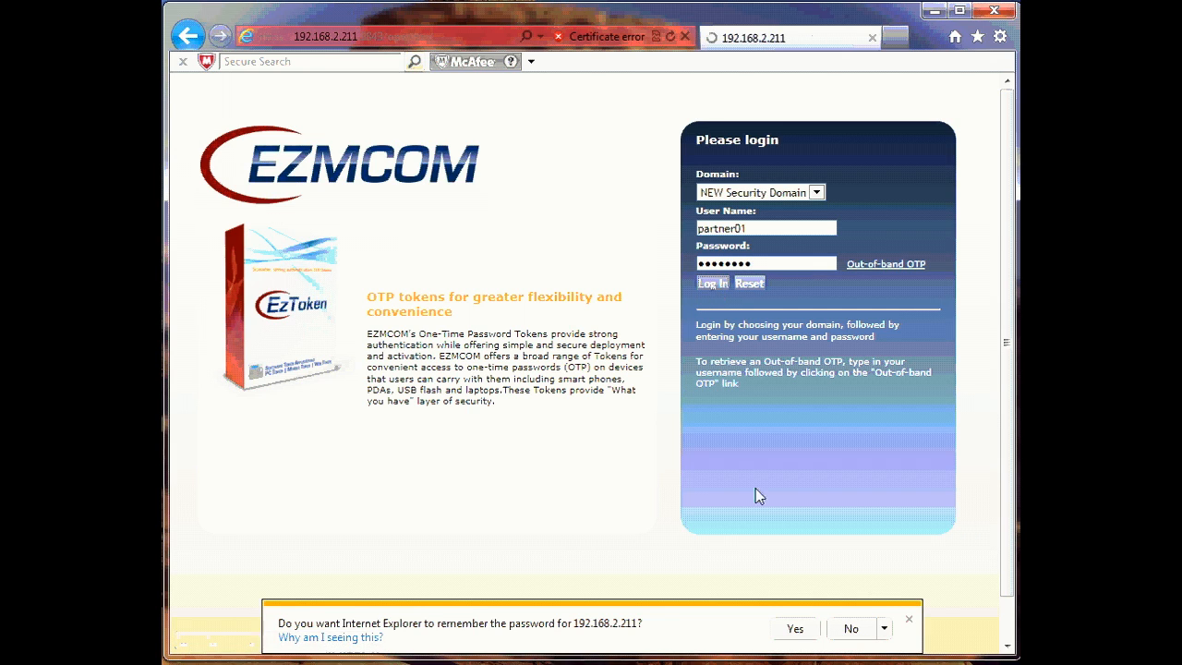
{"action": "left_click", "coordinate": [910, 621]}
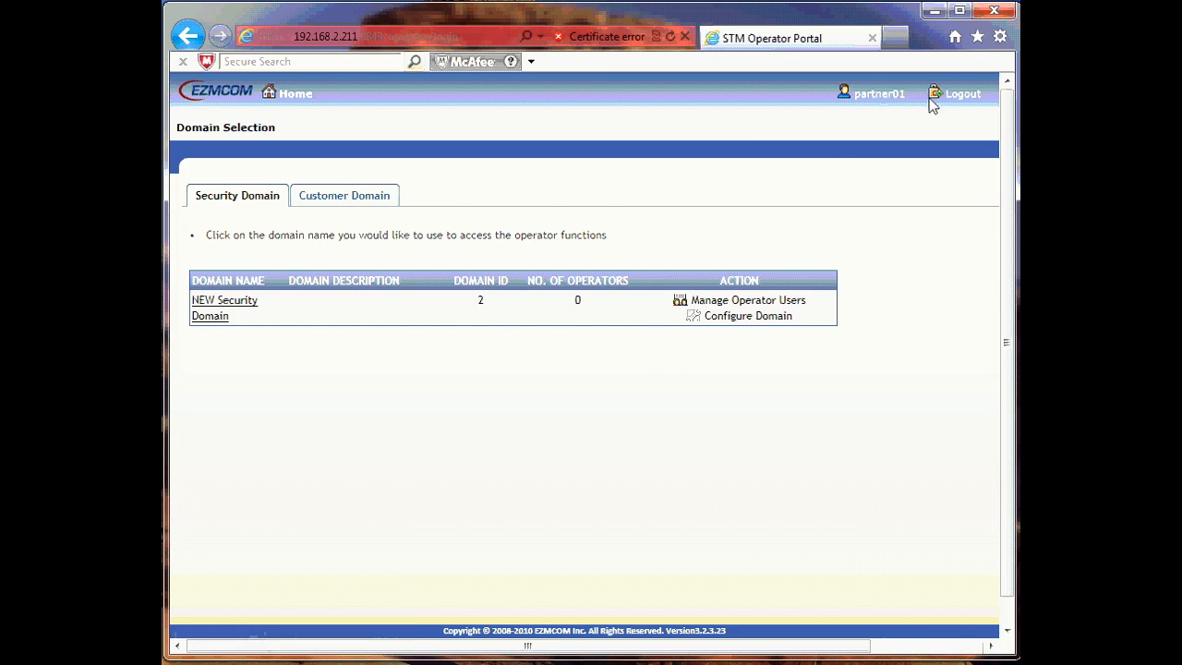
{"action": "left_click", "coordinate": [956, 97]}
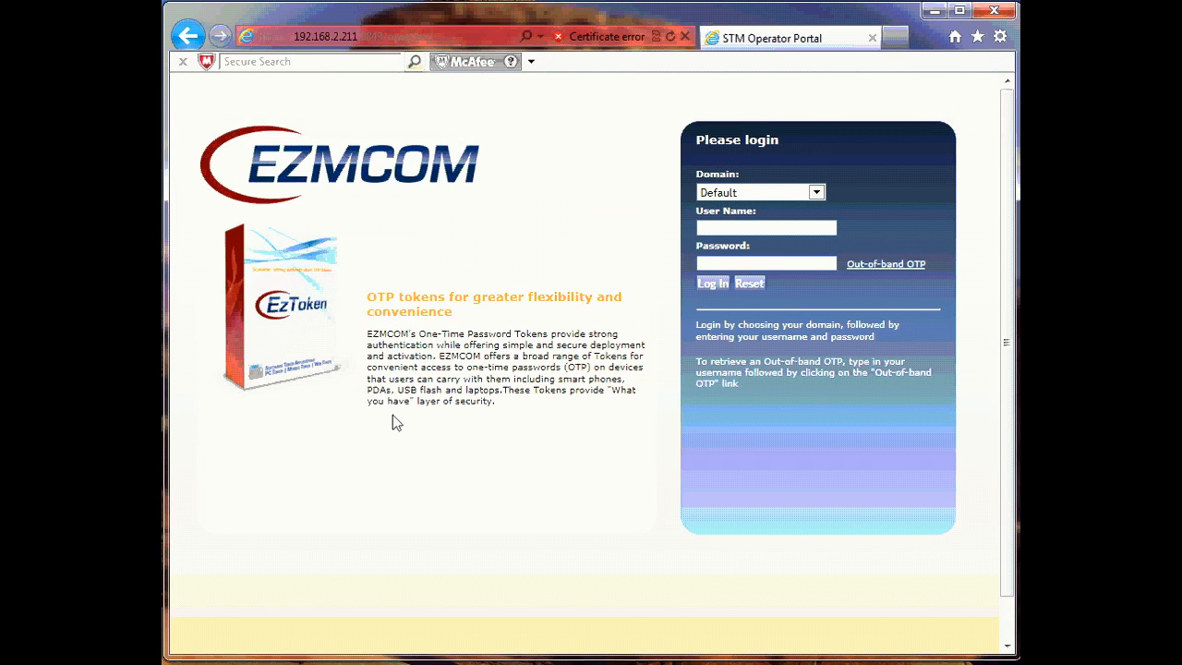